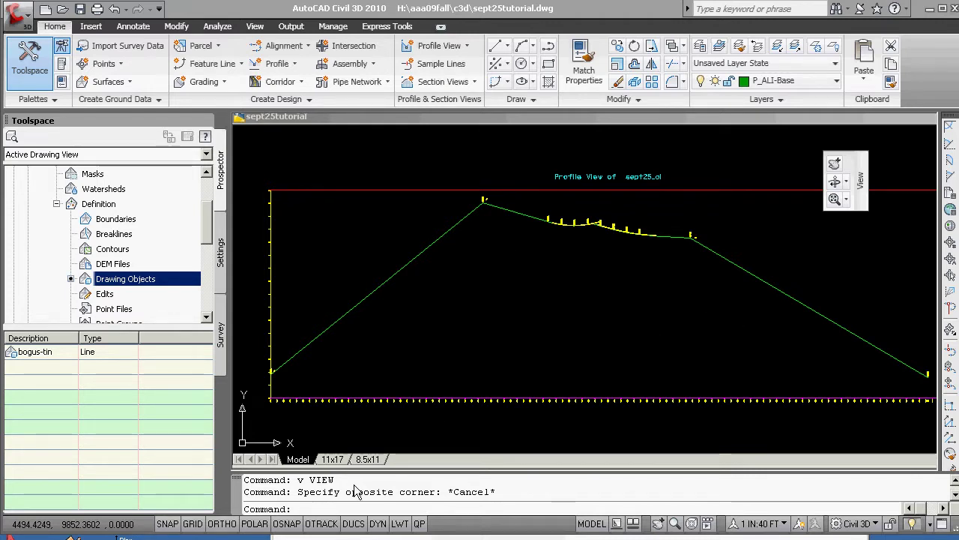
# Restore the saved 'overall' model view through View Manager (V)
pyautogui.write('v')
pyautogui.press('Return')
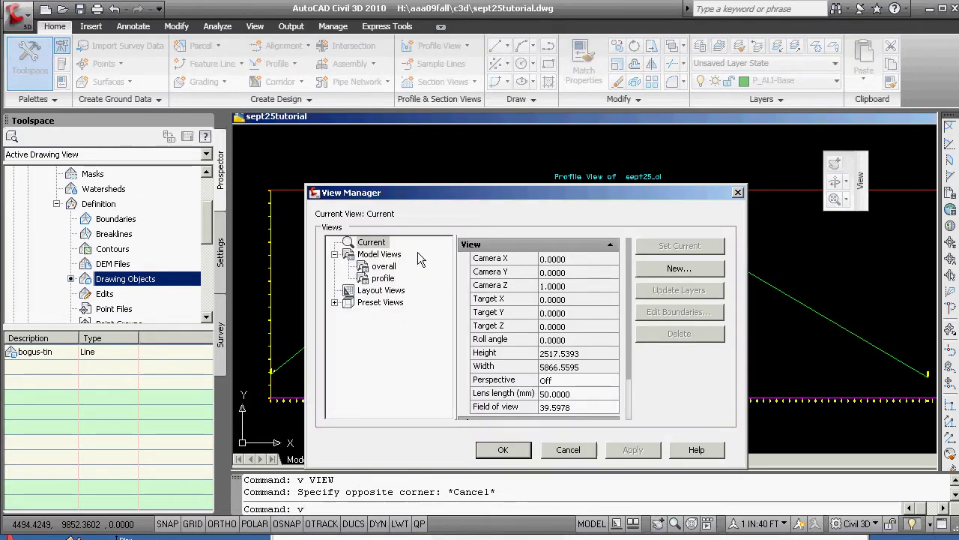
pyautogui.click(383, 278)
pyautogui.click(384, 266)
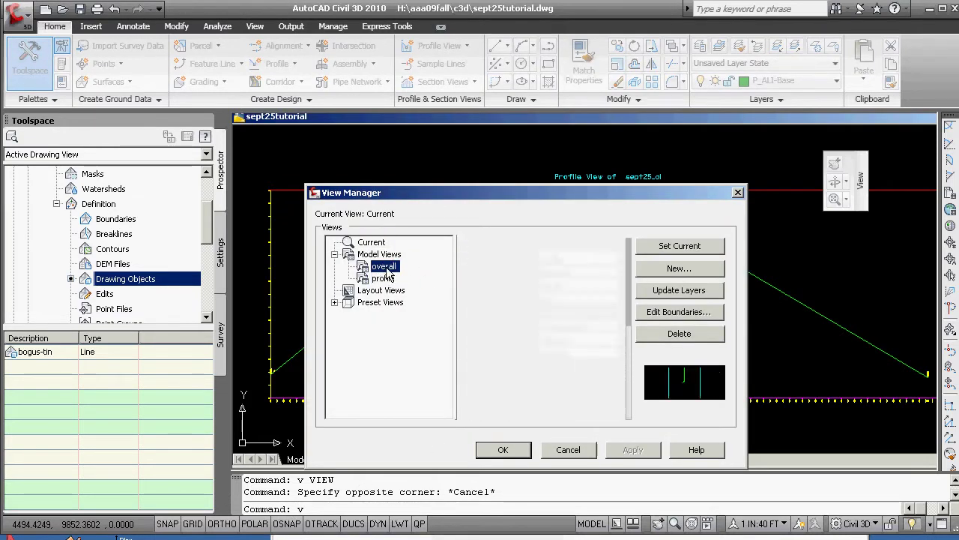
pyautogui.click(688, 247)
pyautogui.click(504, 450)
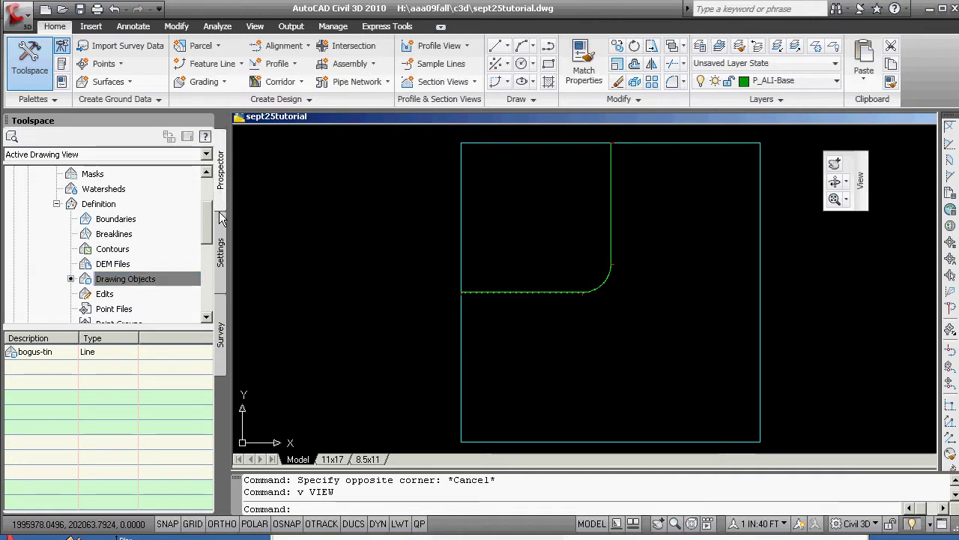
# Set the bogus-extopo surface style to Contours 10' Major:2' Minor in Surface Properties
pyautogui.click(223, 250)
pyautogui.click(222, 191)
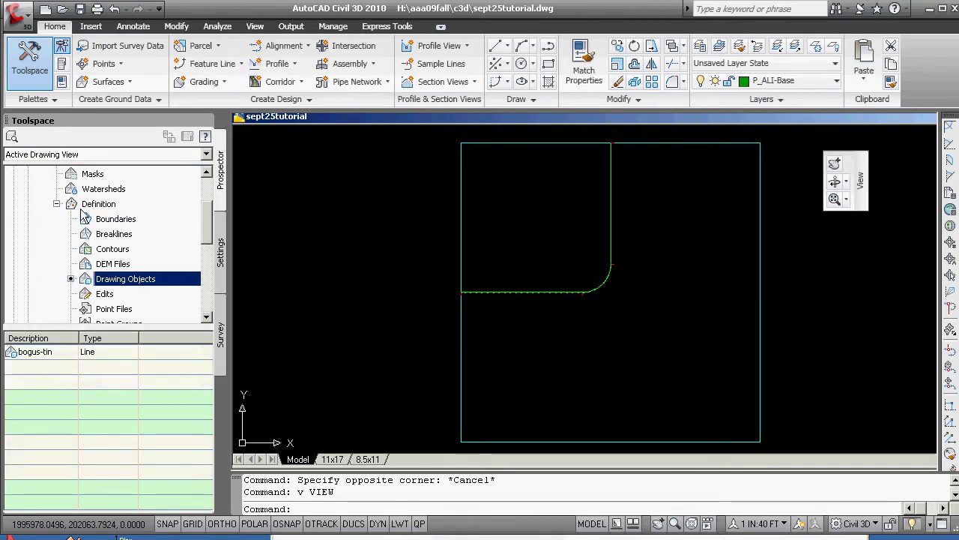
pyautogui.moveTo(206, 233)
pyautogui.mouseDown()
pyautogui.moveTo(208, 279)
pyautogui.moveTo(210, 221)
pyautogui.mouseUp()
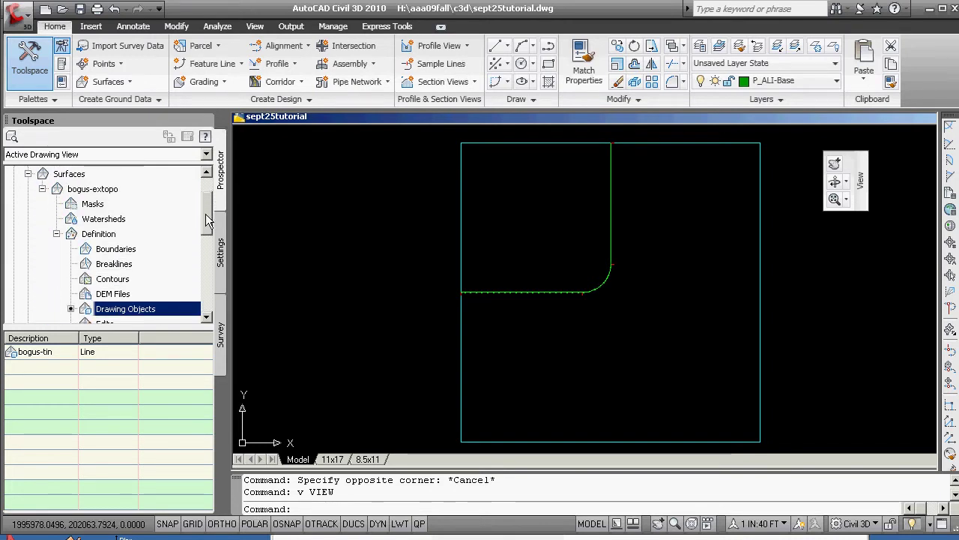
pyautogui.click(63, 192)
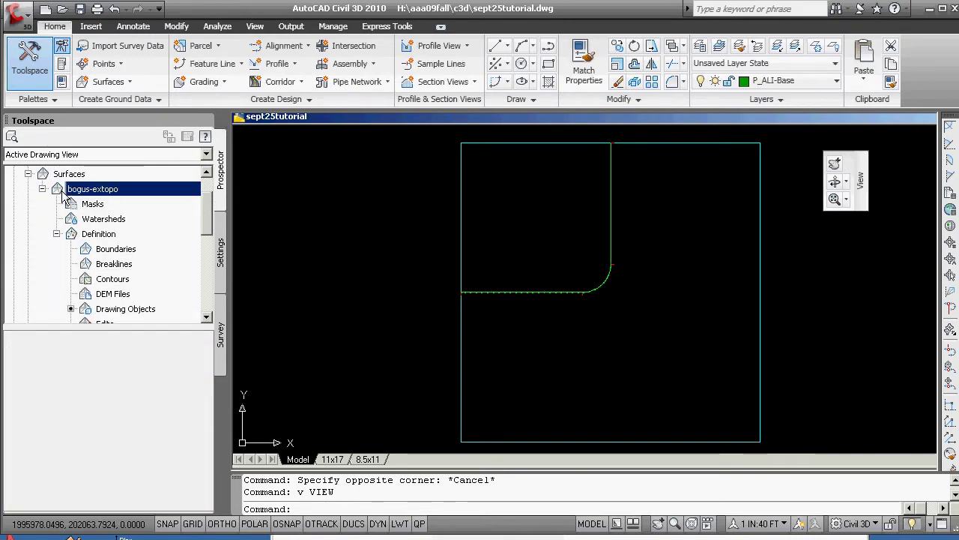
pyautogui.rightClick(63, 192)
pyautogui.click(97, 201)
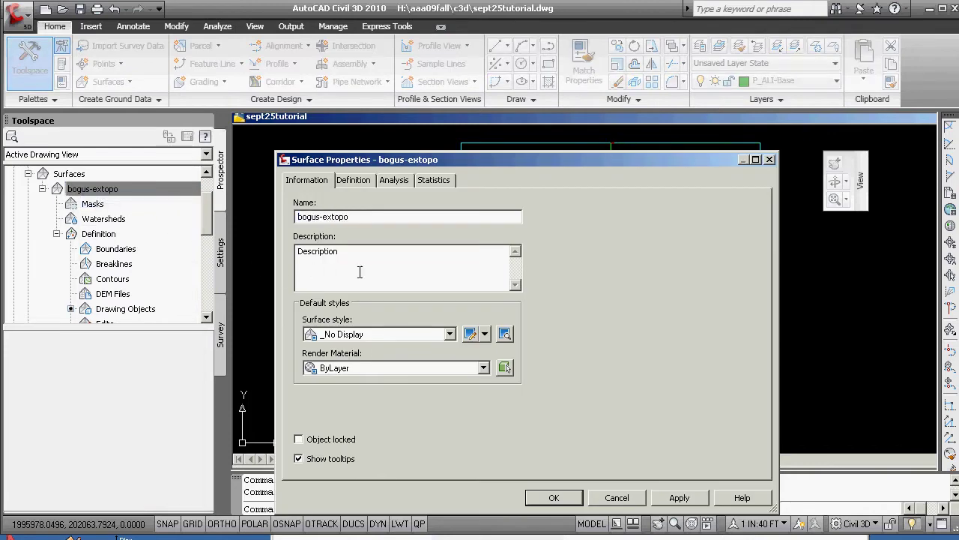
pyautogui.click(450, 334)
pyautogui.click(378, 361)
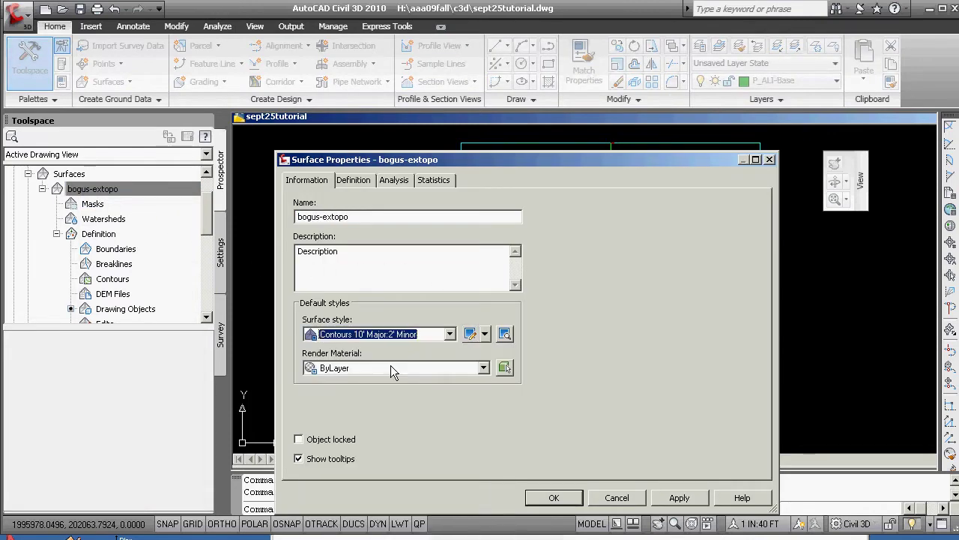
pyautogui.click(682, 500)
pyautogui.click(555, 499)
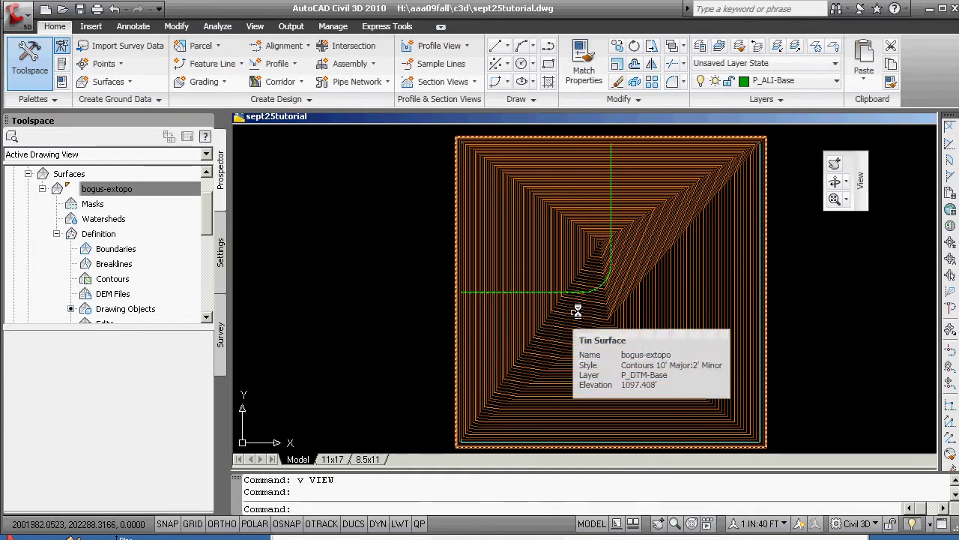
# Make the saved profile view current in View Manager and zoom out to it
pyautogui.moveTo(570, 258)
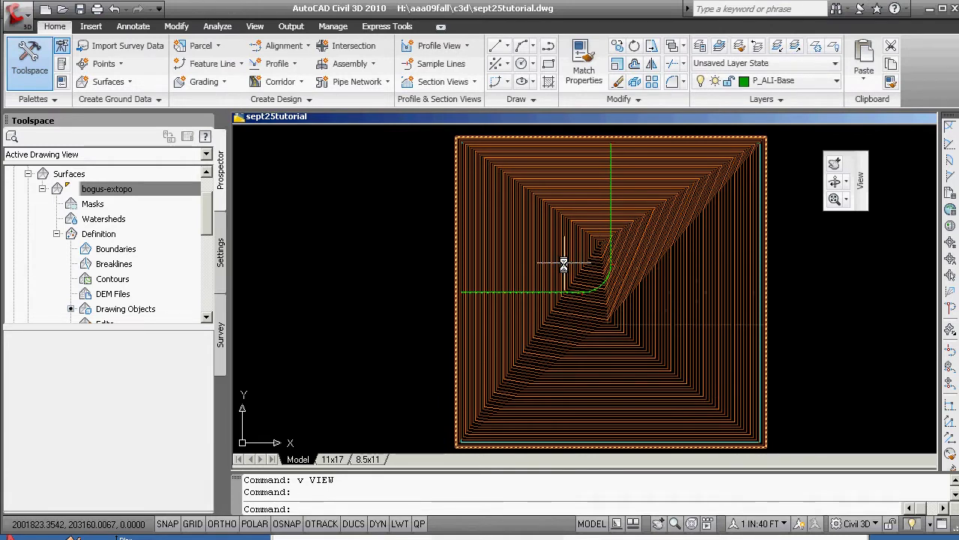
pyautogui.write('v')
pyautogui.press('Return')
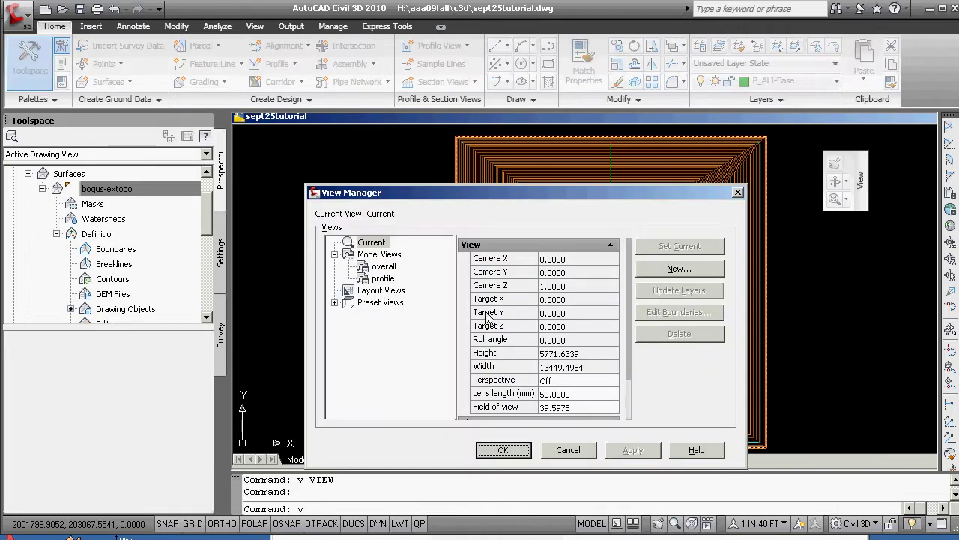
pyautogui.click(382, 278)
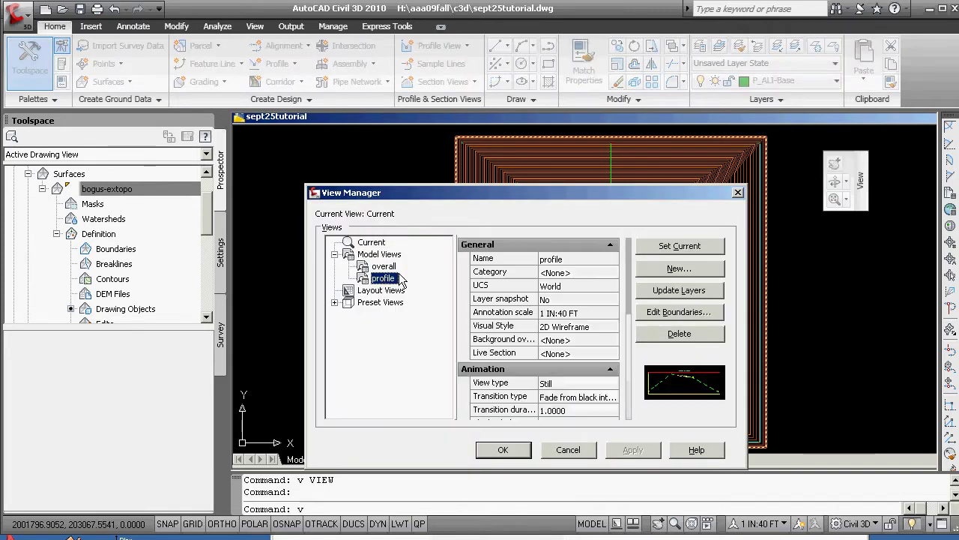
pyautogui.click(680, 246)
pyautogui.click(522, 448)
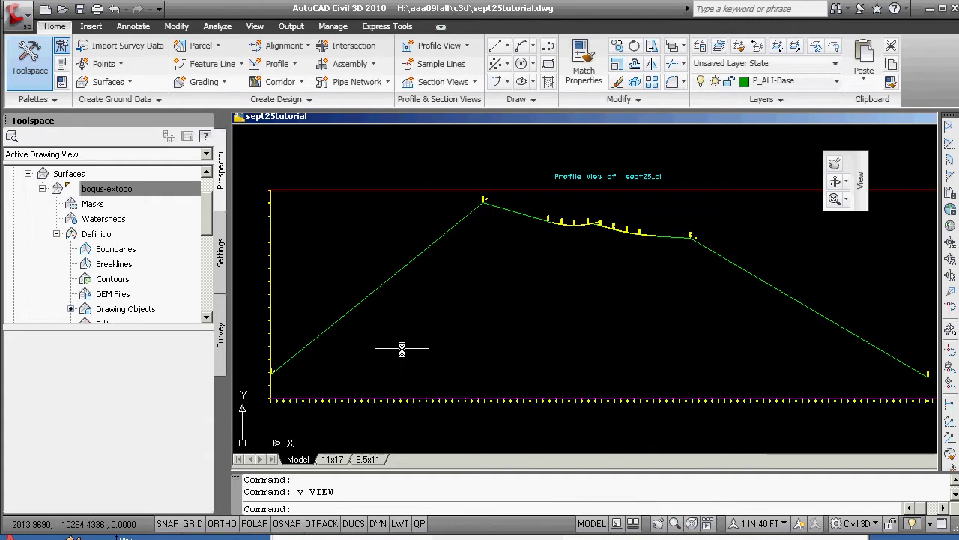
pyautogui.scroll(-2, 404, 349)
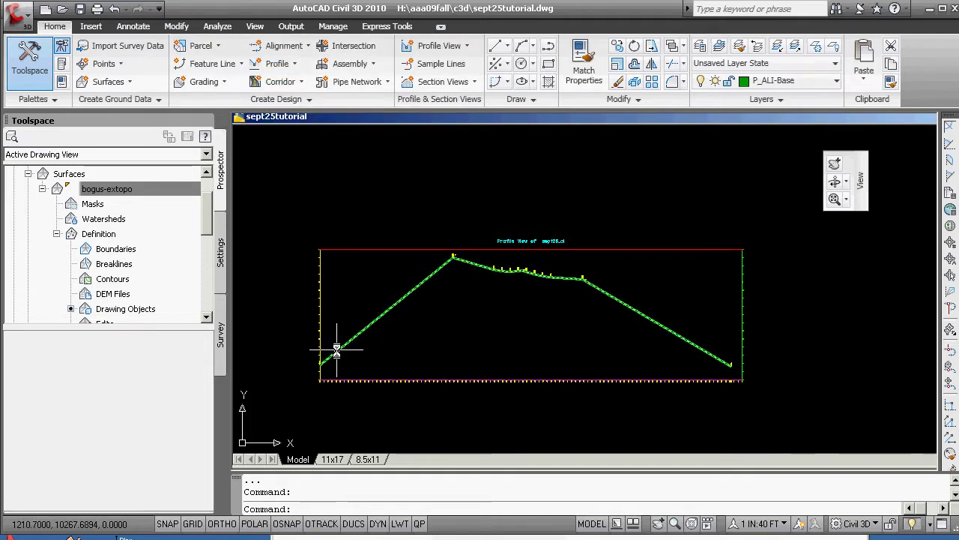
# Inspect the ground profile, then expand the Home ribbon's Profile creation menu
pyautogui.moveTo(336, 362)
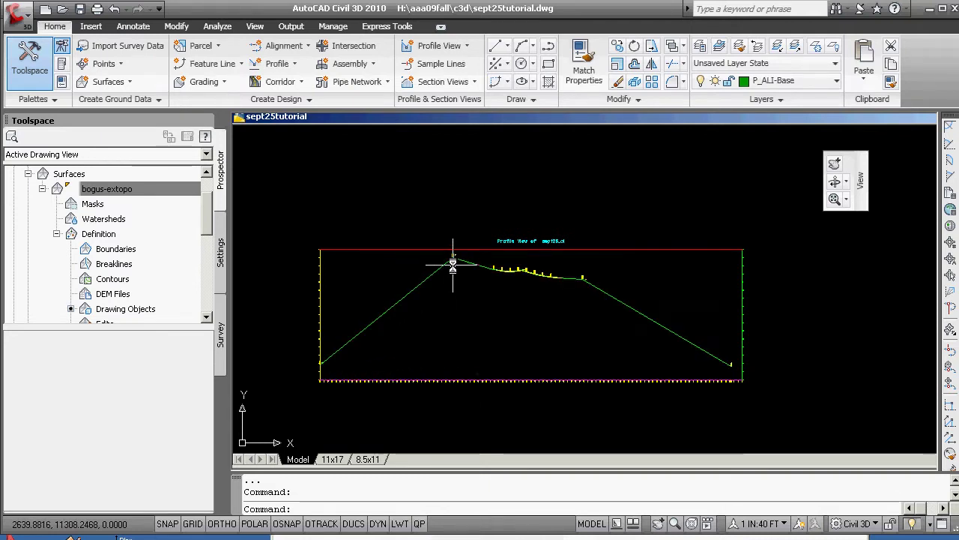
pyautogui.moveTo(453, 265)
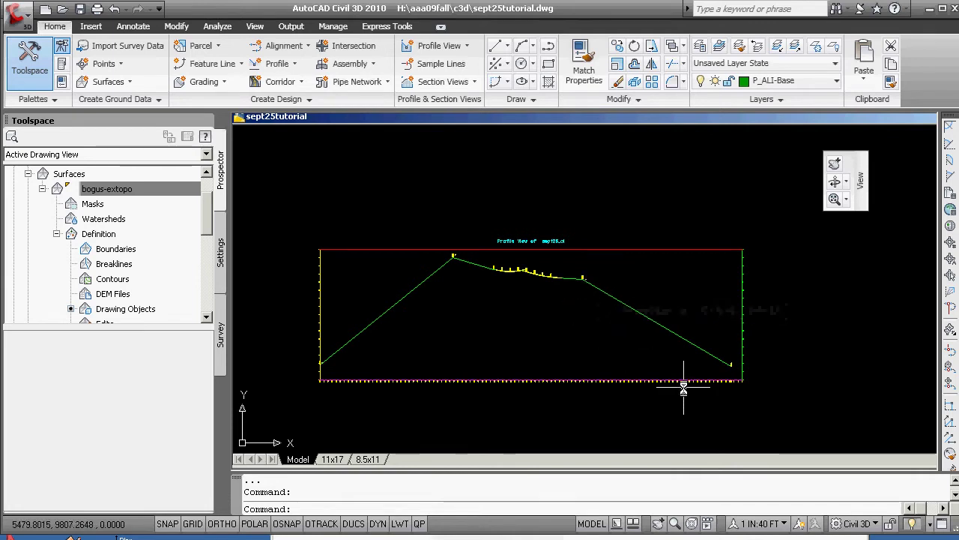
pyautogui.moveTo(728, 371)
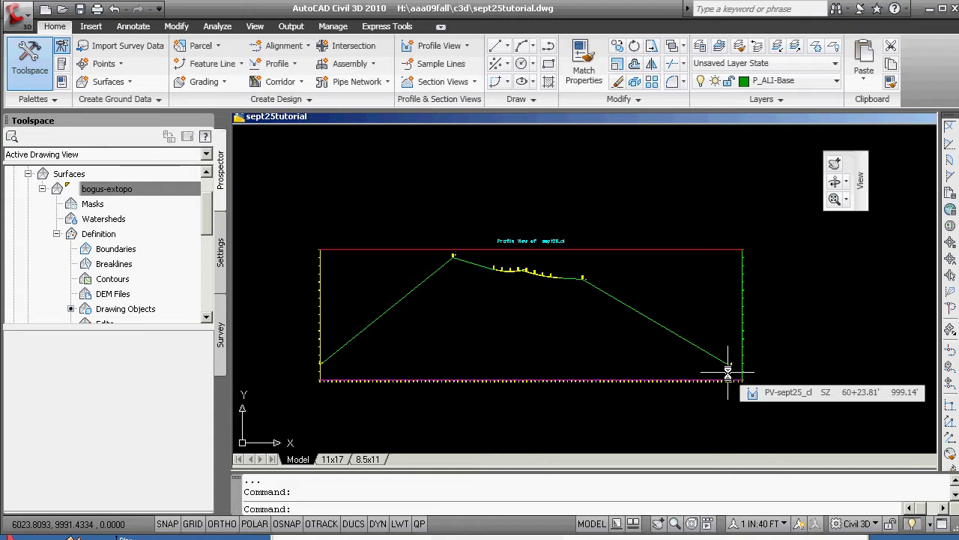
pyautogui.click(294, 65)
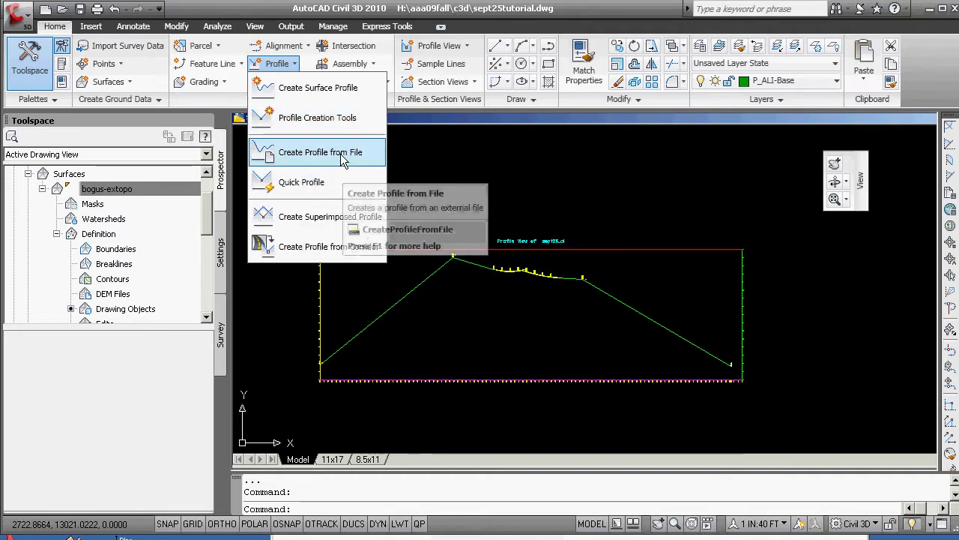
# Create profile prop-cl-sept24 on the sept25_cl profile view with Profile Creation Tools
pyautogui.click(320, 119)
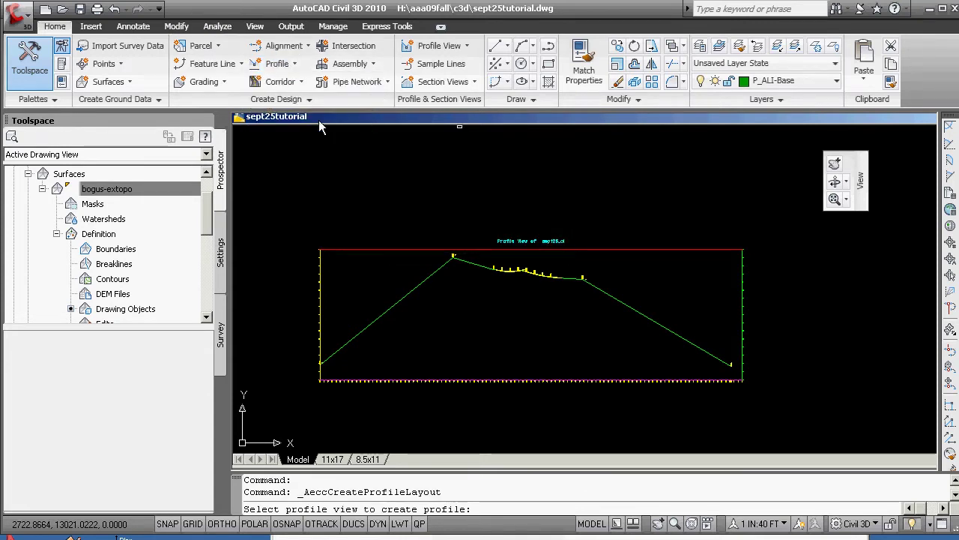
pyautogui.click(320, 308)
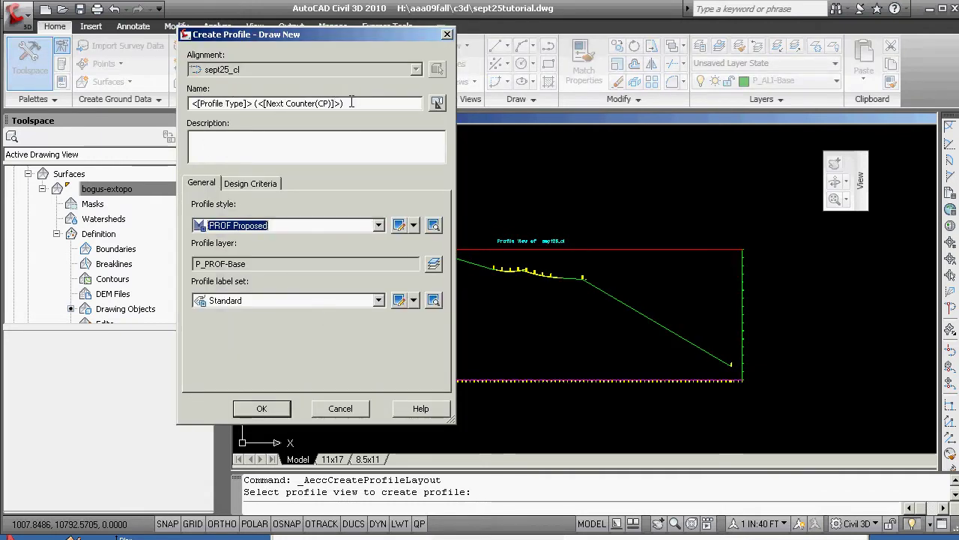
pyautogui.moveTo(351, 103); pyautogui.dragTo(160, 110)
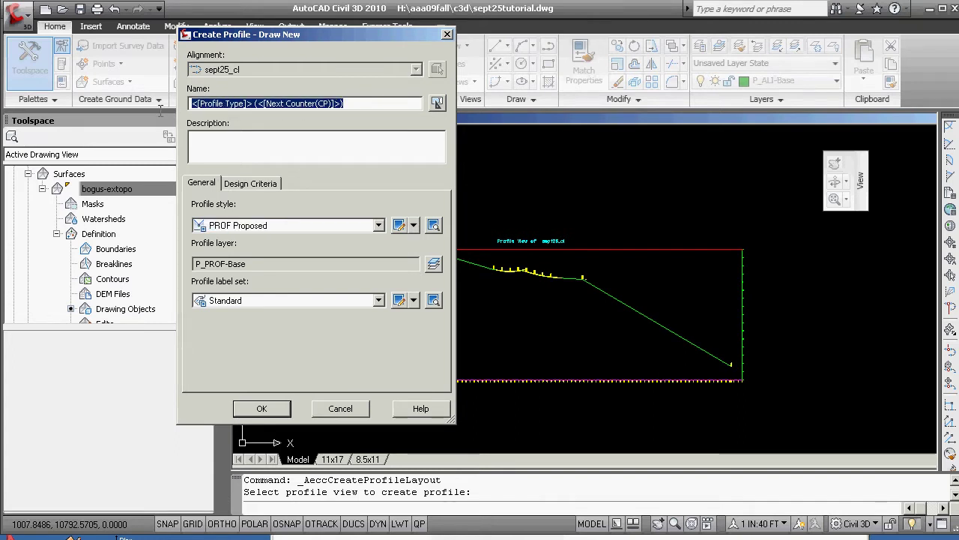
pyautogui.write('prop-cl-sept24')
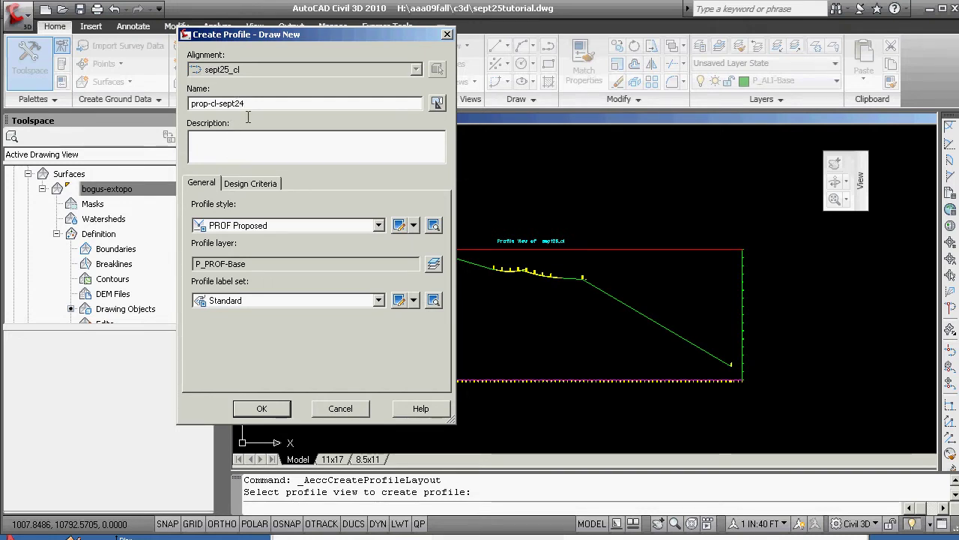
pyautogui.click(262, 409)
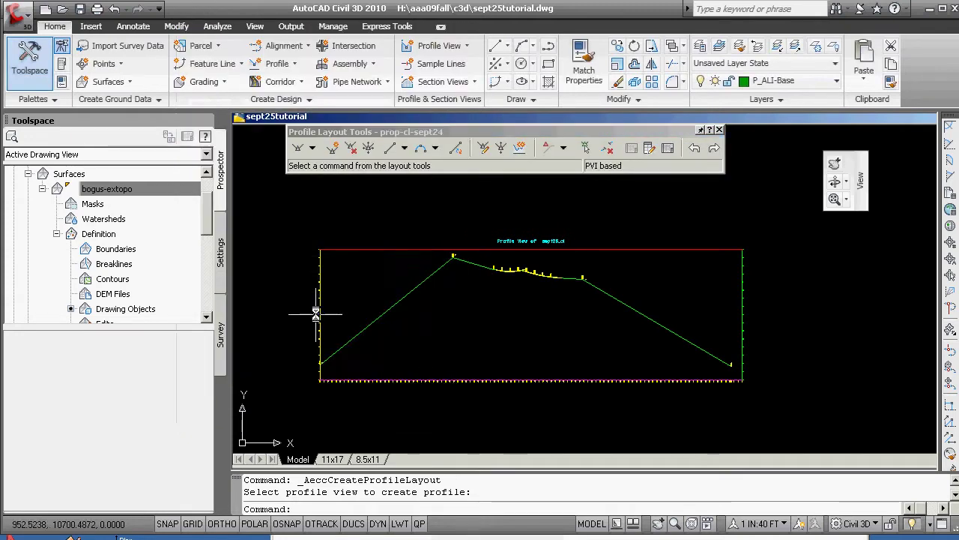
# Start a tangent snapped to the endpoint at the profile view's left end
pyautogui.click(313, 148)
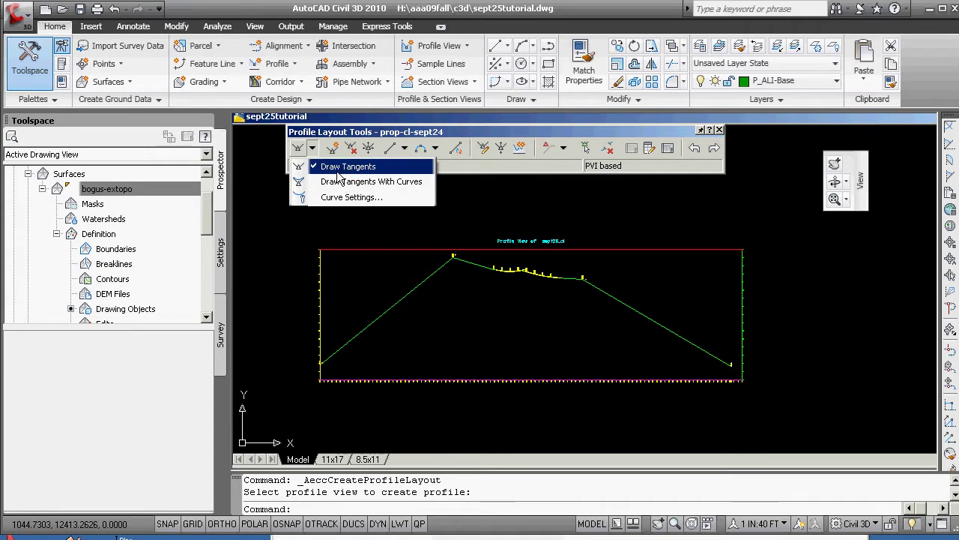
pyautogui.click(336, 174)
pyautogui.scroll(5, 332, 351)
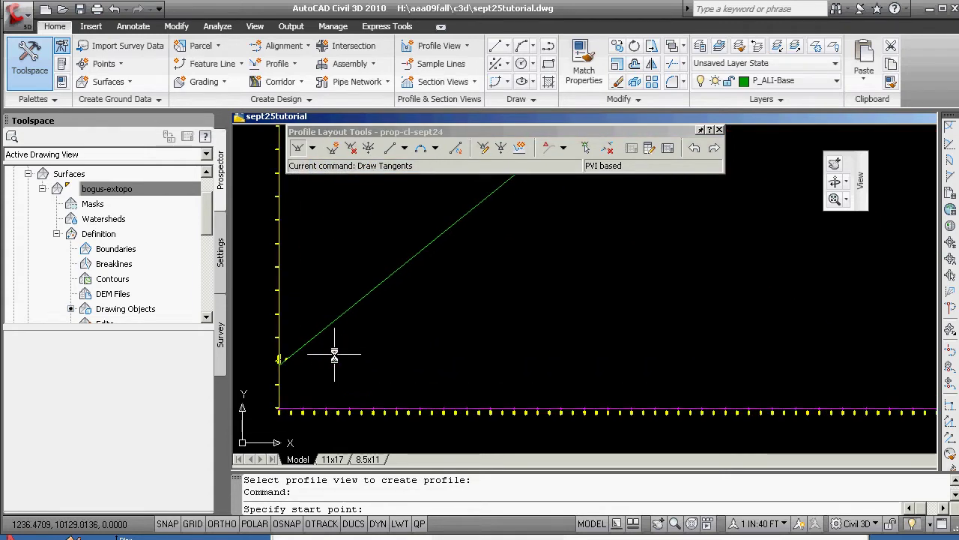
pyautogui.scroll(1, 320, 268)
pyautogui.keyDown('shift'); pyautogui.rightClick(308, 307); pyautogui.keyUp('shift')
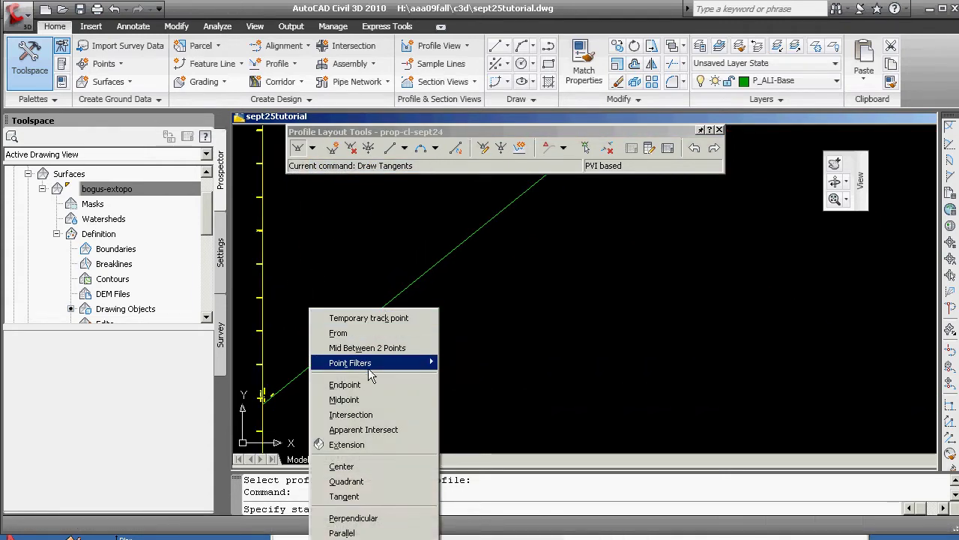
pyautogui.click(385, 389)
pyautogui.click(262, 395)
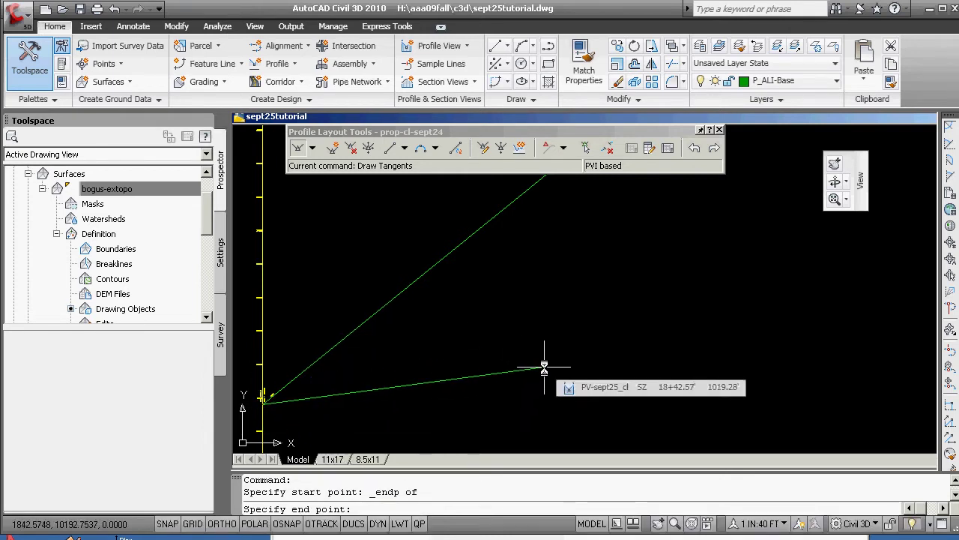
pyautogui.press('F8')
pyautogui.write('@')
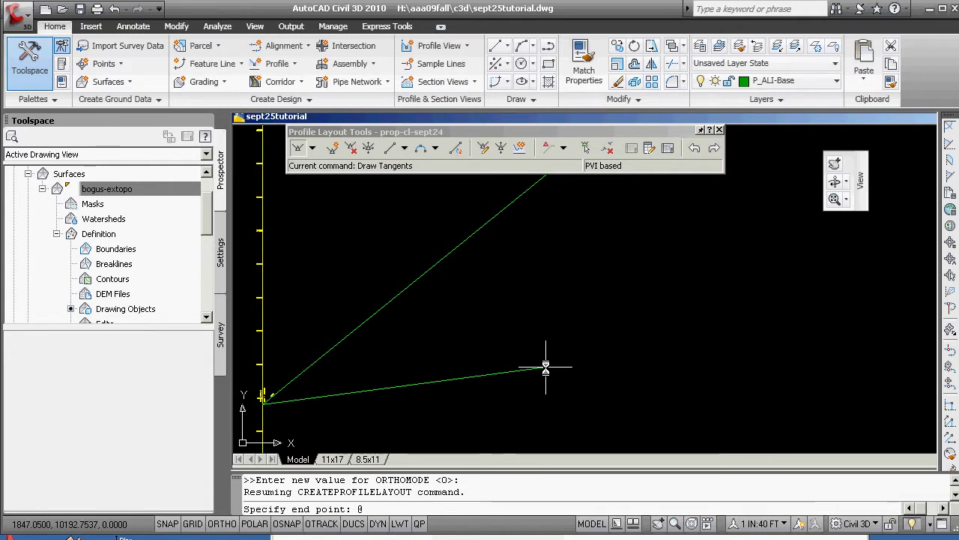
pyautogui.write('1000,')
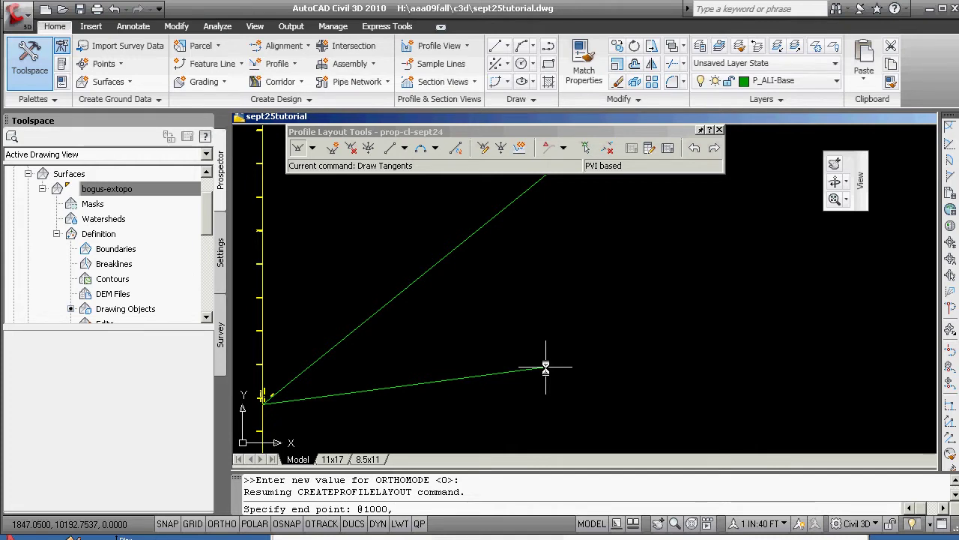
pyautogui.write('700')
pyautogui.press('Return')
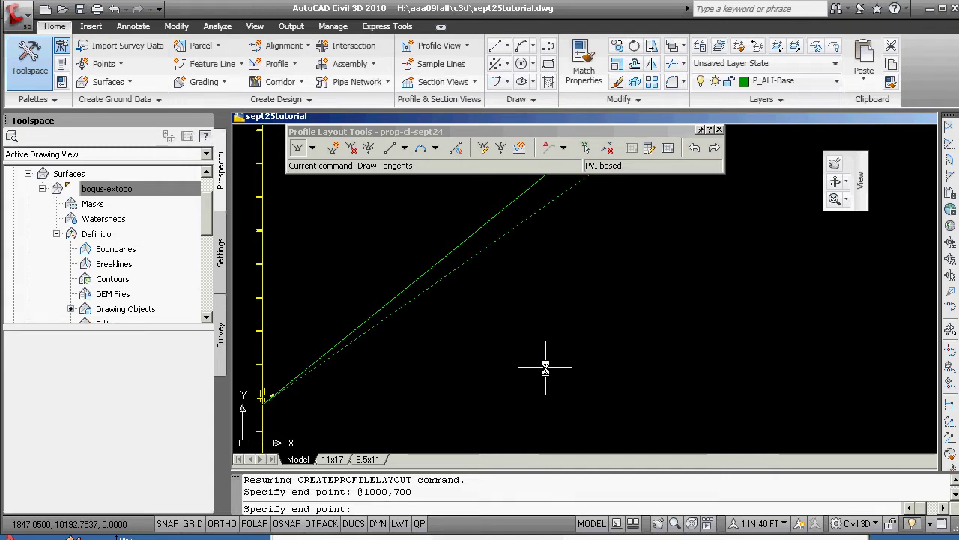
pyautogui.press('Return')
pyautogui.scroll(-6, 582, 365)
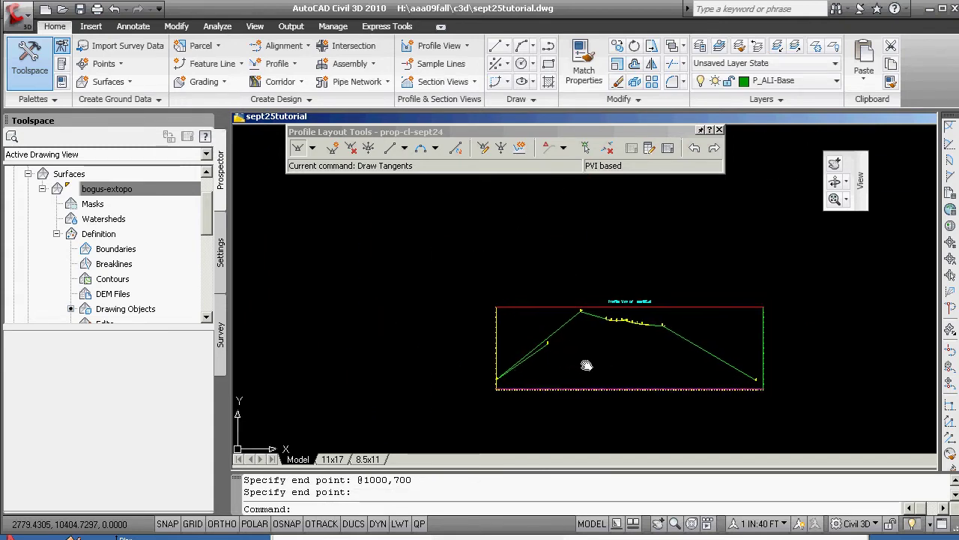
pyautogui.scroll(5, 524, 353)
pyautogui.scroll(-2, 492, 364)
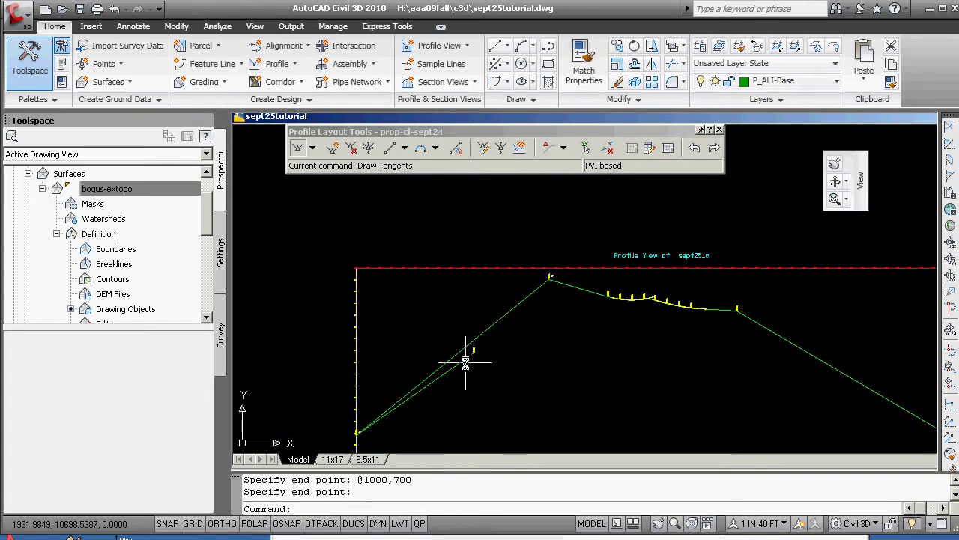
# Stretch the lower profile line's end grip up to just below the crest
pyautogui.click(466, 363)
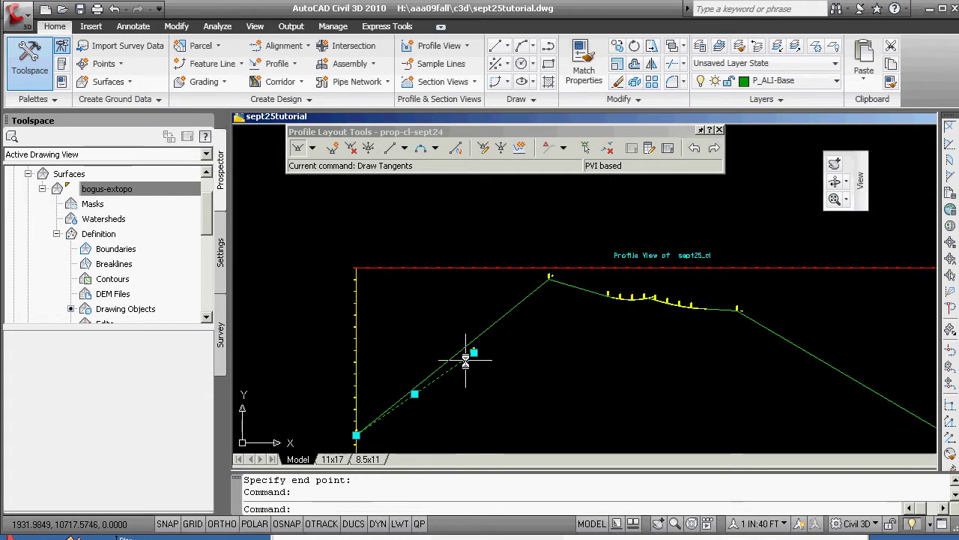
pyautogui.click(550, 289)
pyautogui.press('Escape')
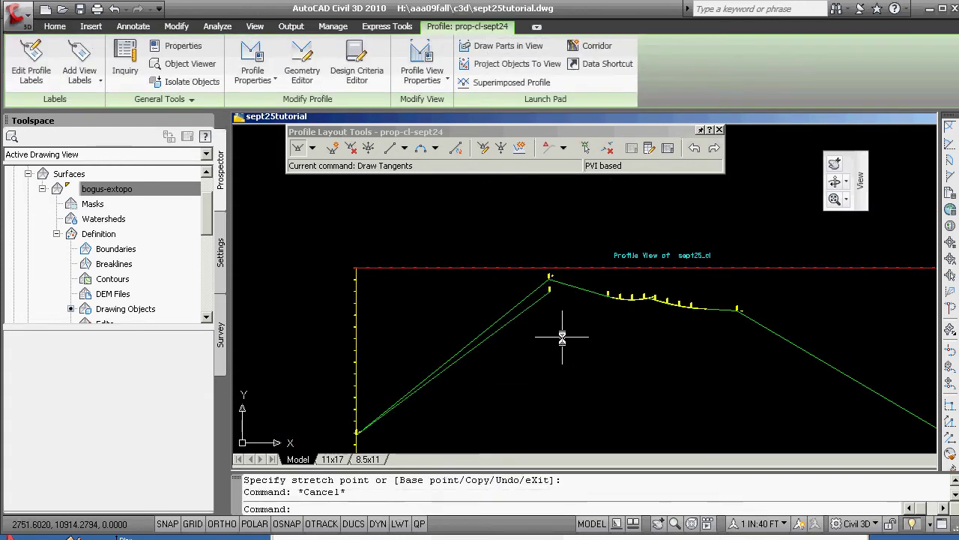
pyautogui.press('Escape')
pyautogui.scroll(-2, 554, 341)
pyautogui.scroll(3, 538, 321)
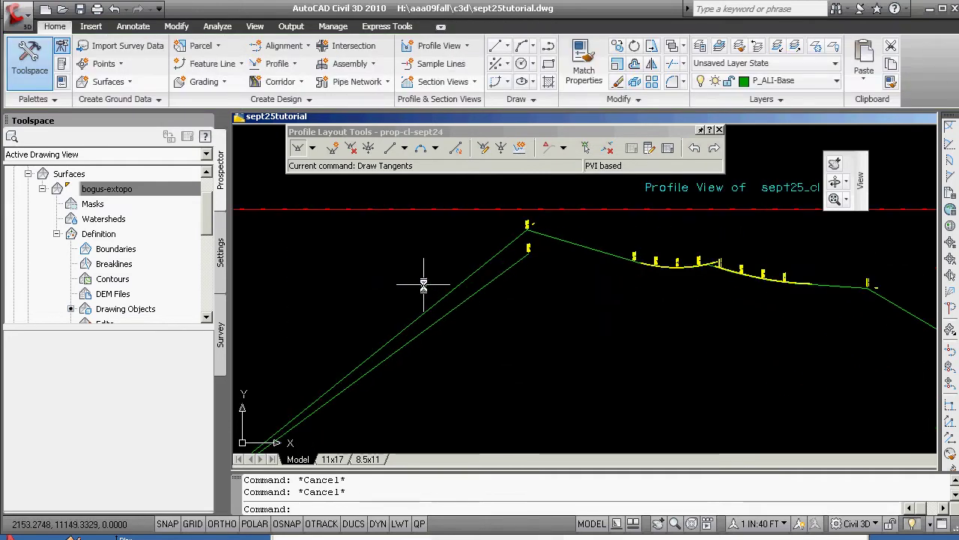
# Reselect the lower profile line and bring up the Layer Properties Manager with LA
pyautogui.click(493, 279)
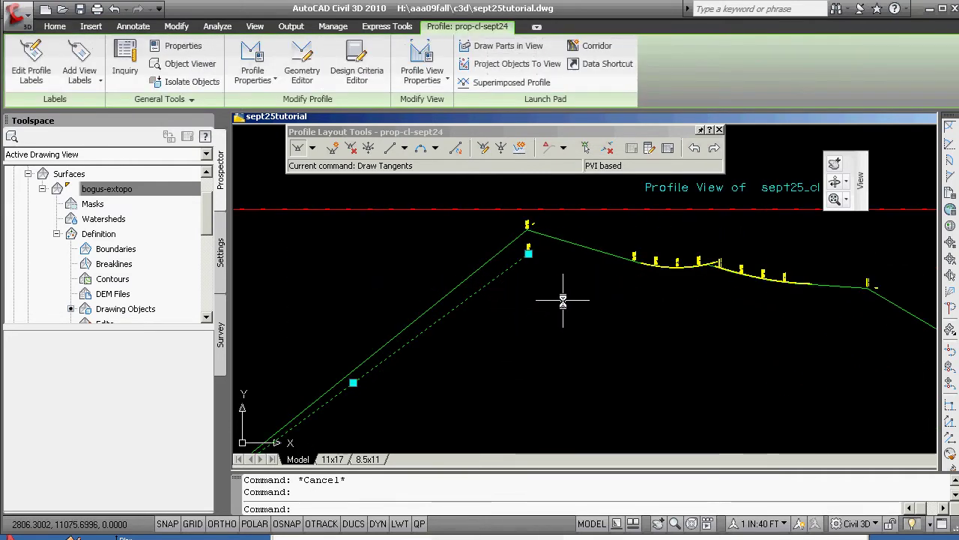
pyautogui.write('la')
pyautogui.press('Return')
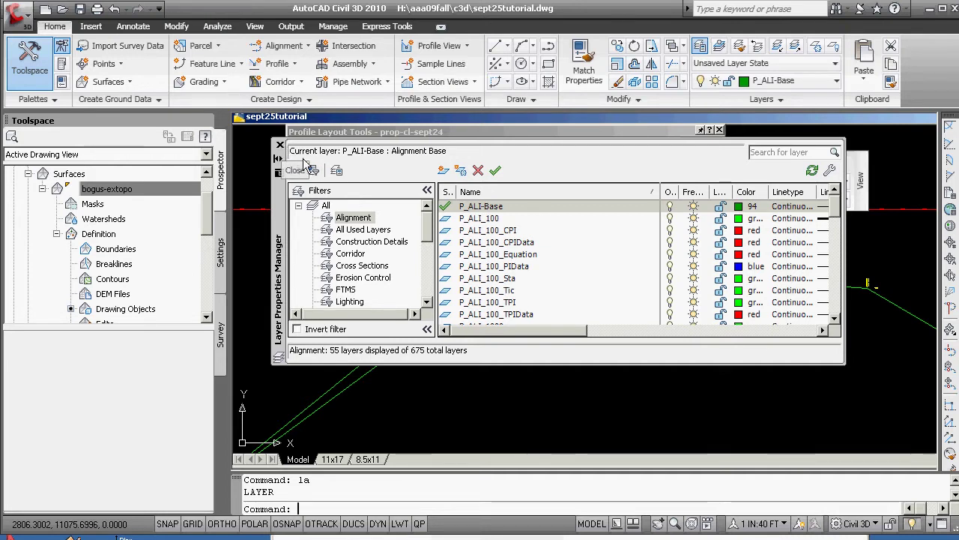
# Filter to the Profile layers, set P_PROF current, and close the layer manager
pyautogui.moveTo(425, 229); pyautogui.dragTo(425, 259)
pyautogui.click(348, 243)
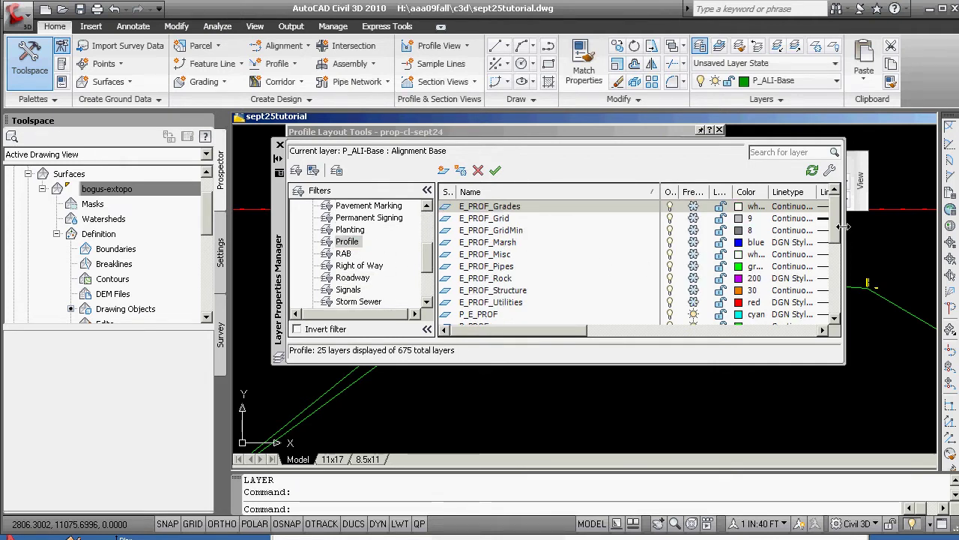
pyautogui.scroll(-2, 834, 255)
pyautogui.scroll(-2, 838, 257)
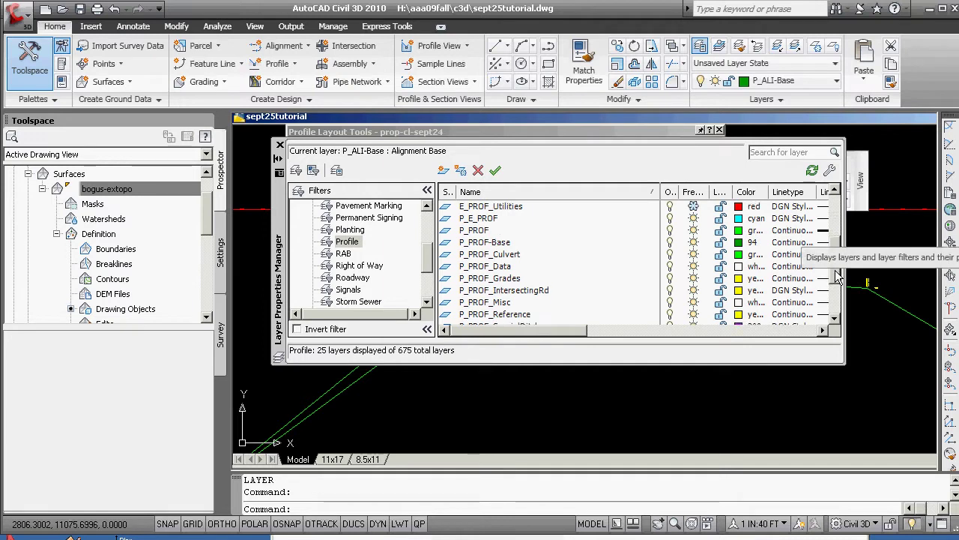
pyautogui.scroll(1, 838, 257)
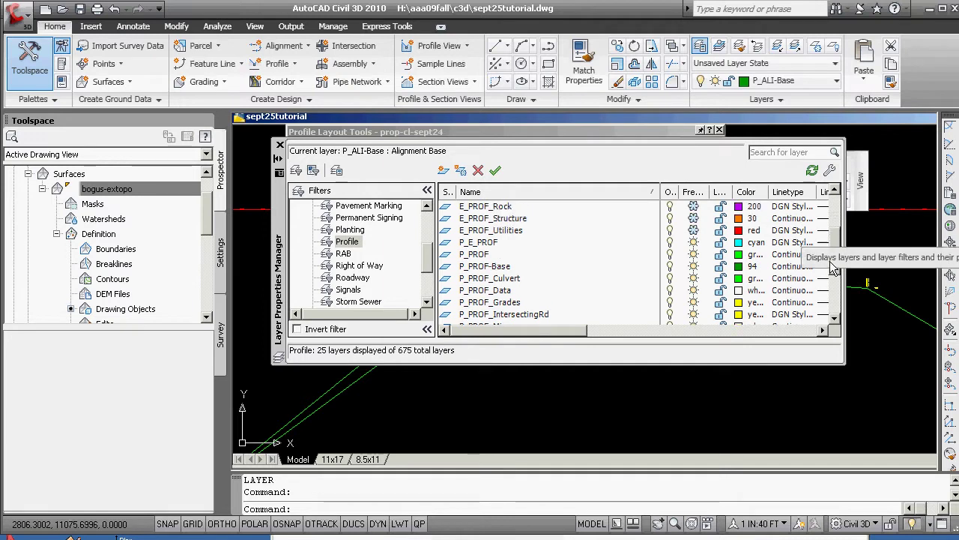
pyautogui.doubleClick(447, 255)
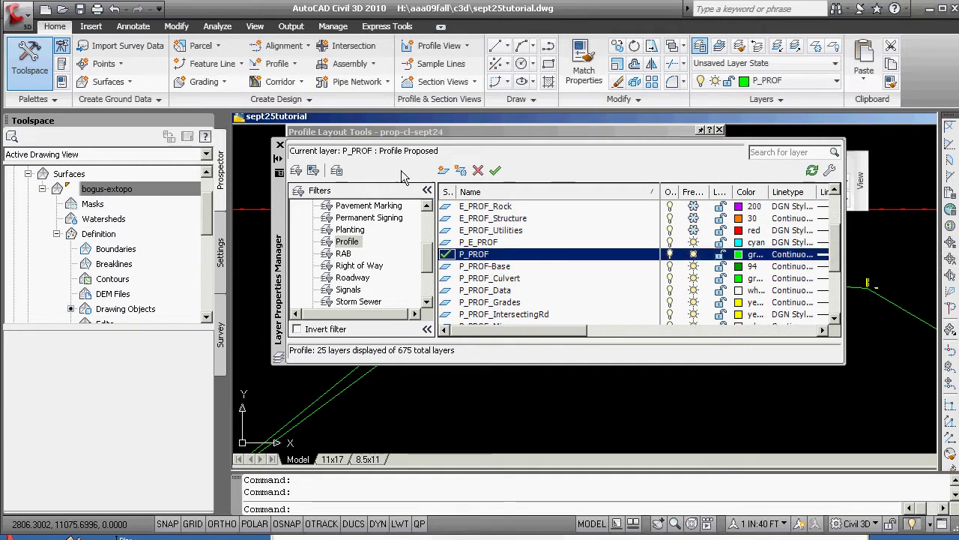
pyautogui.click(280, 145)
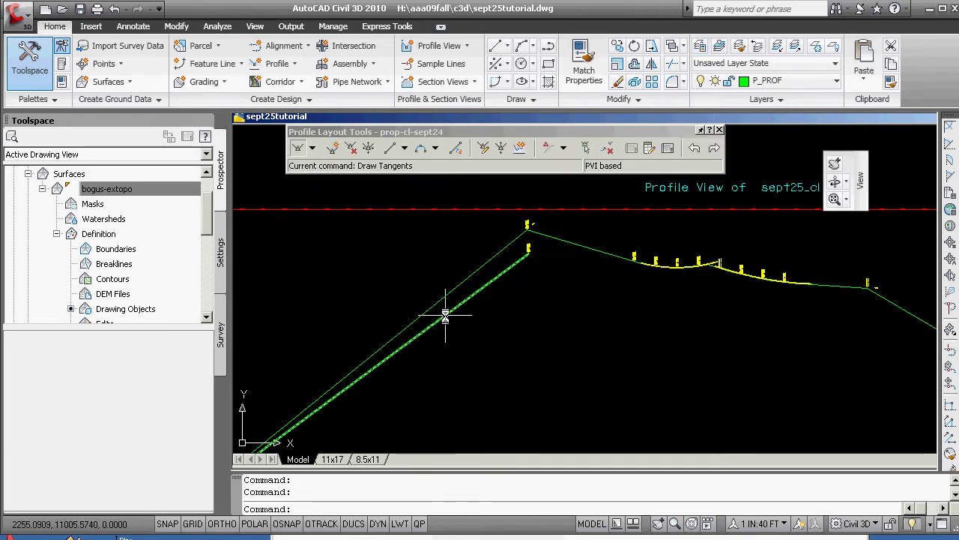
pyautogui.rightClick(523, 322)
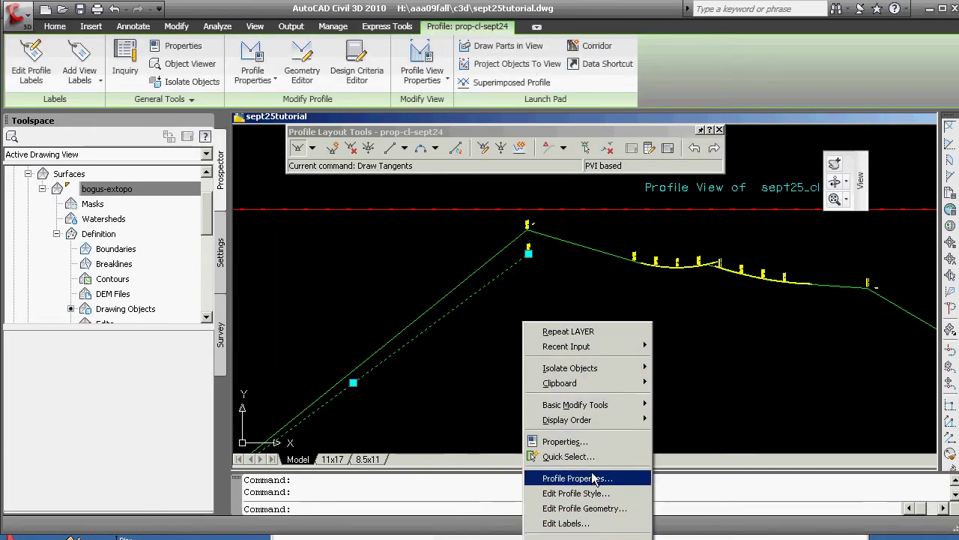
pyautogui.click(591, 446)
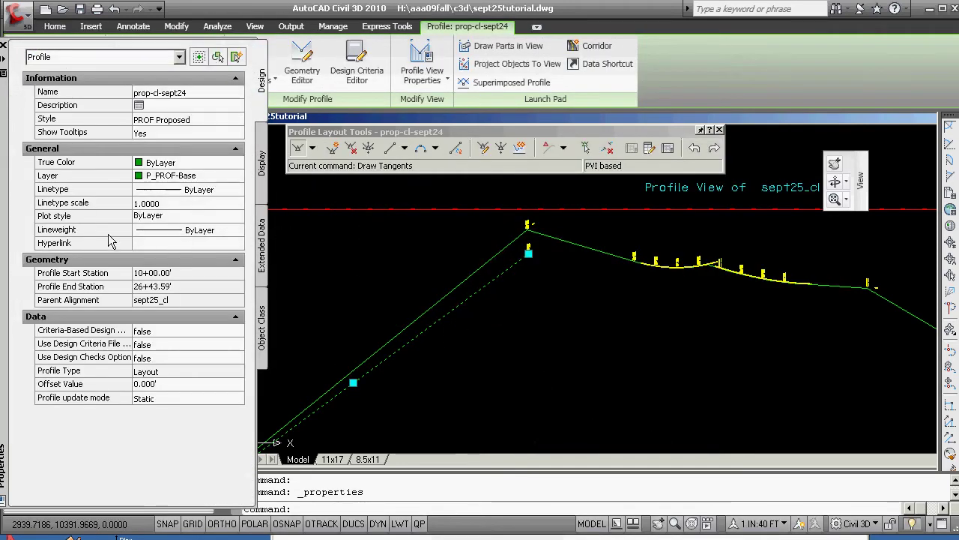
pyautogui.click(4, 48)
pyautogui.press('Escape')
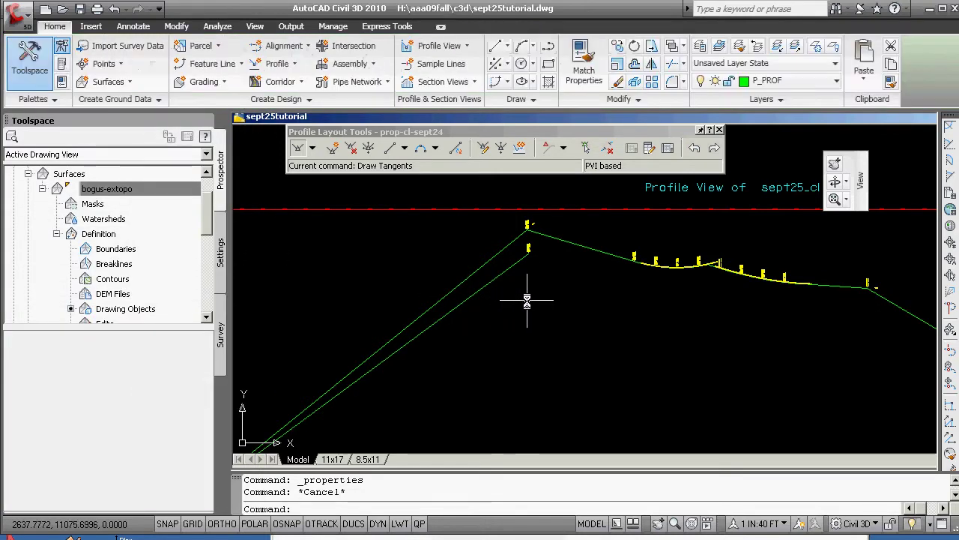
# Draw a tangent from the crest endpoint to an intermediate vertex
pyautogui.click(314, 149)
pyautogui.click(337, 190)
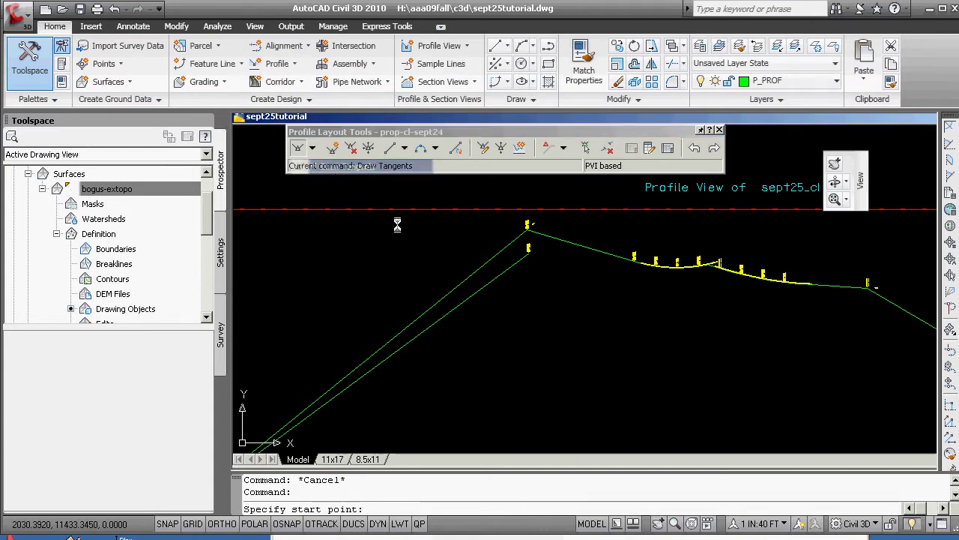
pyautogui.keyDown('shift'); pyautogui.rightClick(556, 318); pyautogui.keyUp('shift')
pyautogui.click(592, 393)
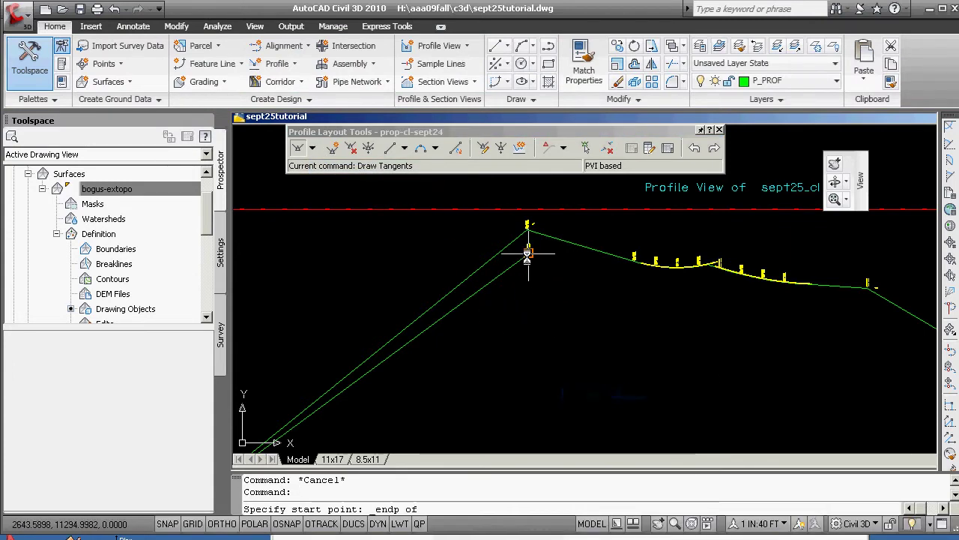
pyautogui.click(528, 254)
pyautogui.scroll(-4, 682, 367)
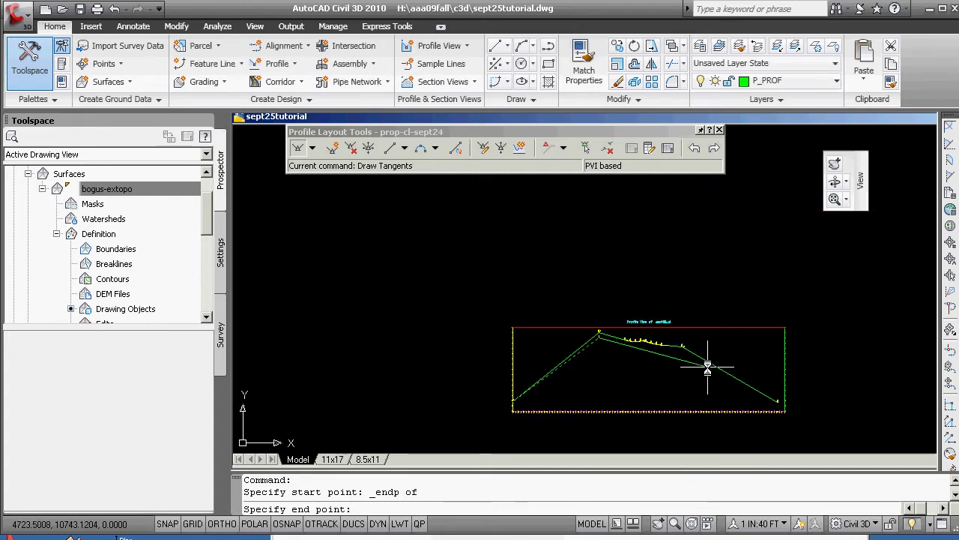
pyautogui.click(777, 392)
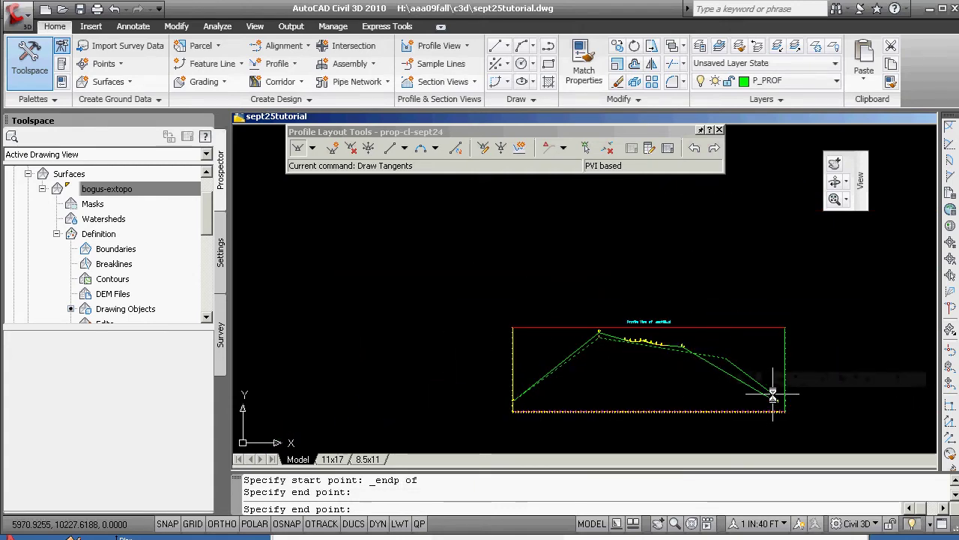
# Snap the final tangent to the profile's right endpoint and finish drawing
pyautogui.keyDown('shift'); pyautogui.rightClick(773, 389); pyautogui.keyUp('shift')
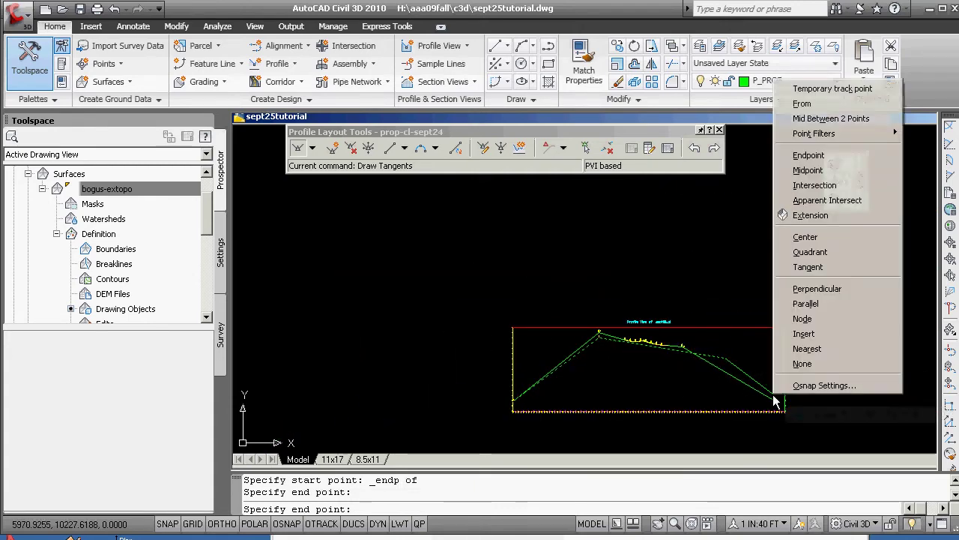
pyautogui.click(808, 155)
pyautogui.scroll(5, 780, 405)
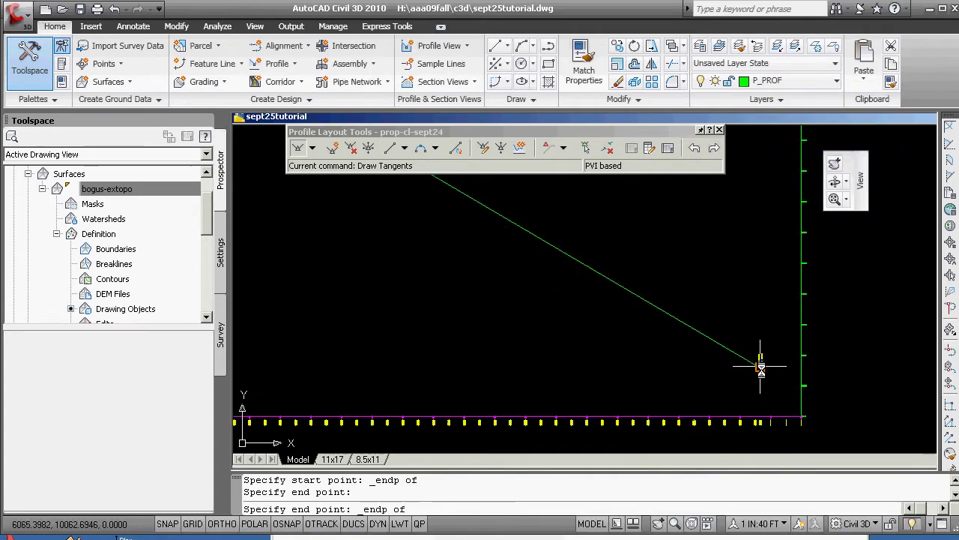
pyautogui.scroll(3, 757, 371)
pyautogui.click(700, 300)
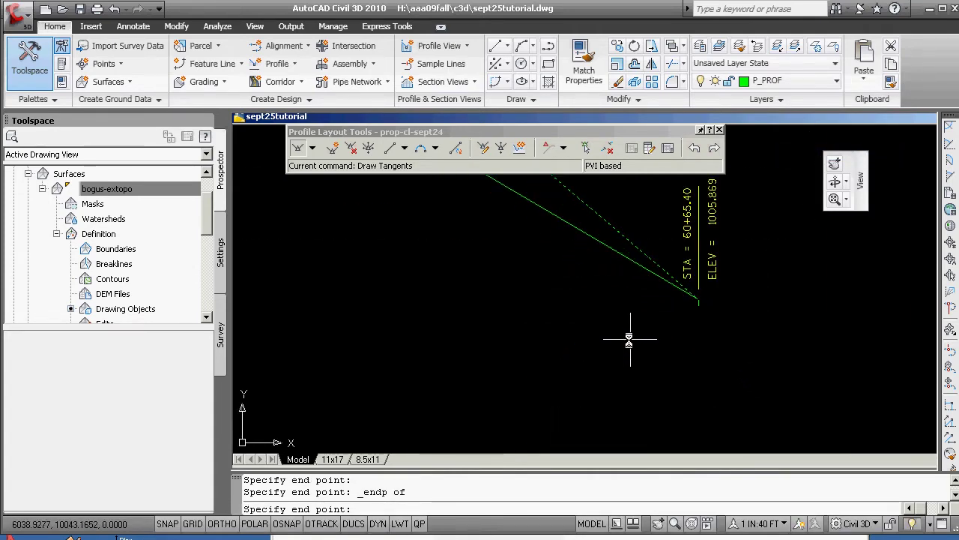
pyautogui.press('Return')
# Pan to see the whole profile view and select the new proposed profile to check it
pyautogui.scroll(-3, 310, 330)
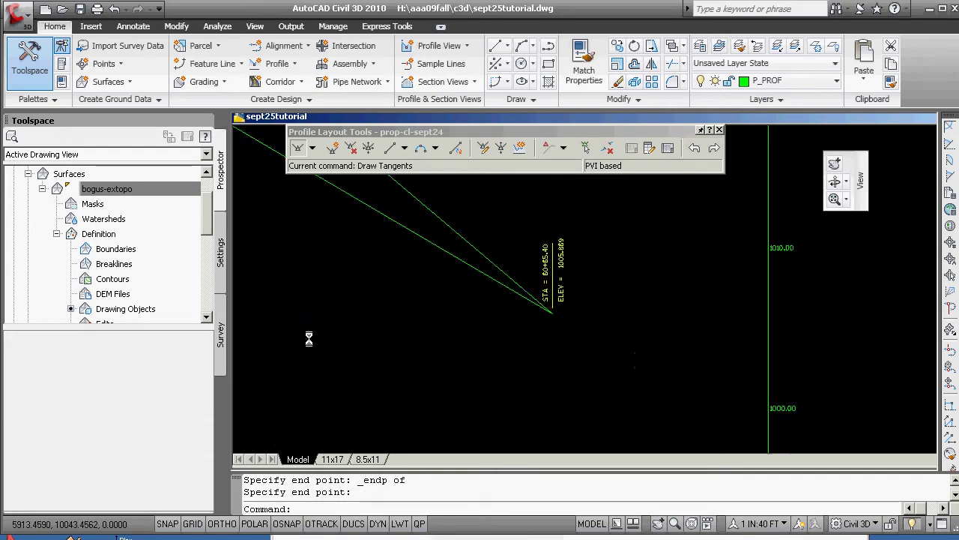
pyautogui.moveTo(332, 326); pyautogui.dragTo(647, 330, button='middle')
pyautogui.moveTo(442, 314); pyautogui.dragTo(638, 357, button='middle')
pyautogui.scroll(-5, 456, 352)
pyautogui.scroll(3, 384, 298)
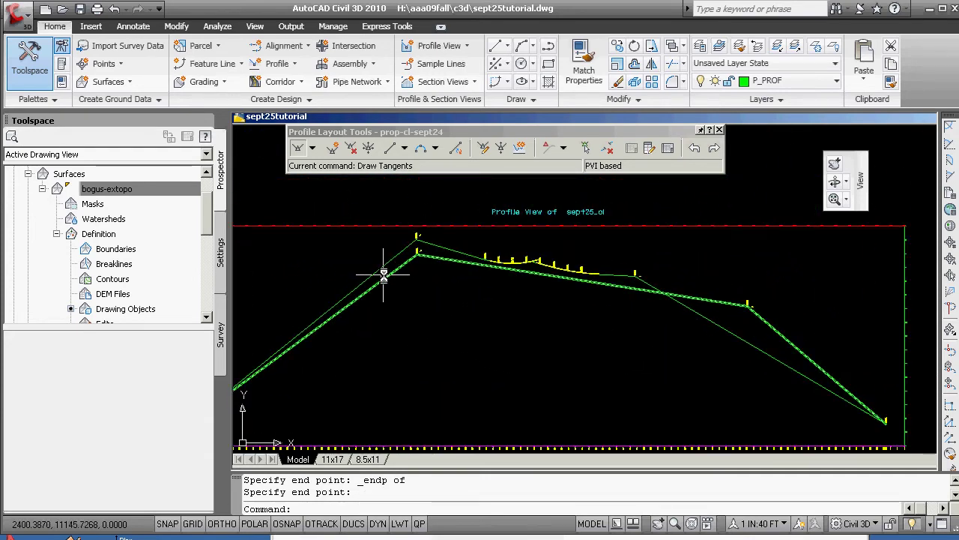
pyautogui.click(385, 278)
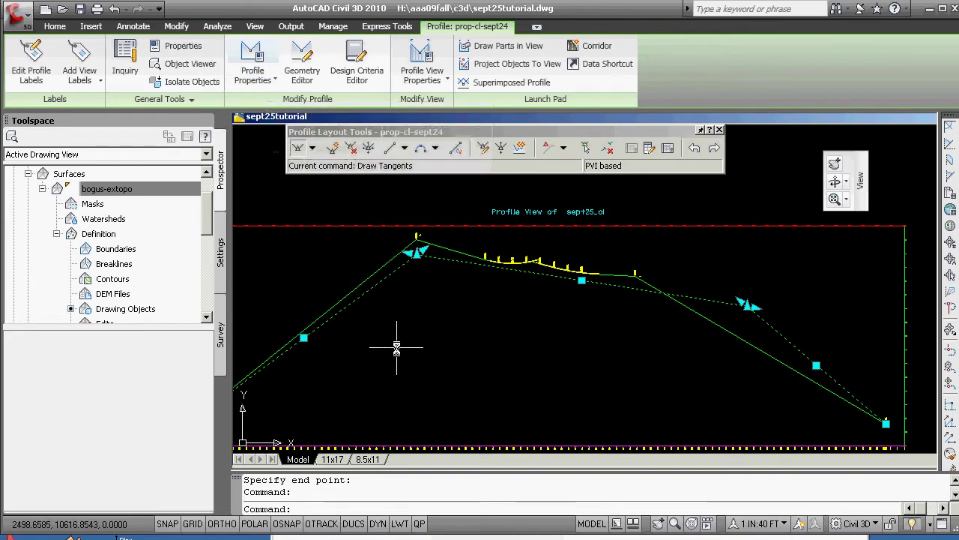
# Deselect the proposed profile and check the profile tooltips to find the Surface (1) line
pyautogui.press('Escape')
pyautogui.press('Escape')
pyautogui.moveTo(360, 298)
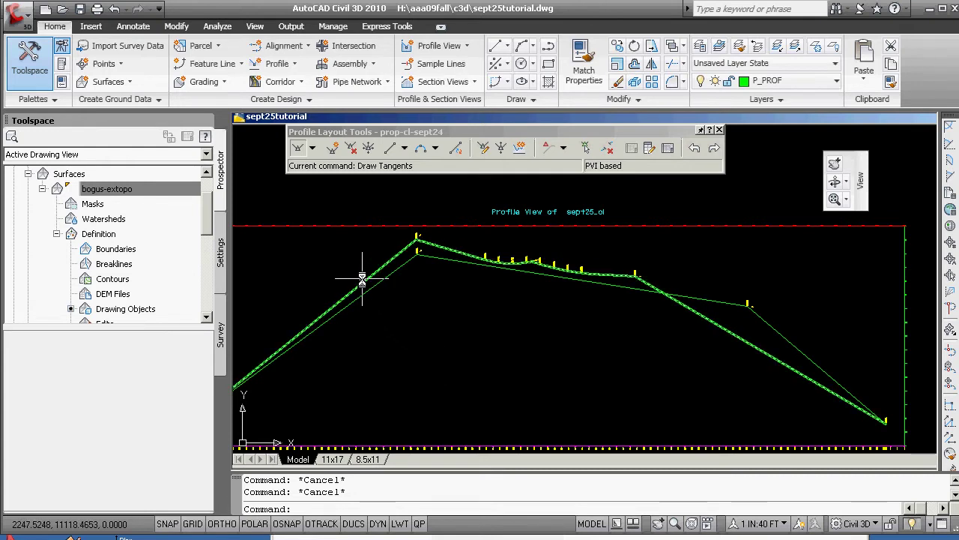
pyautogui.moveTo(366, 280)
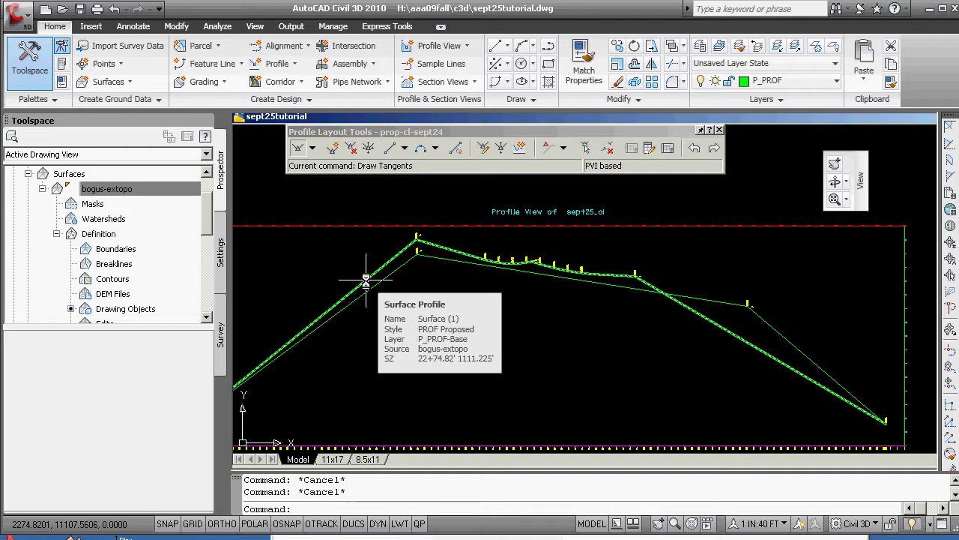
# Move the Surface (1) ground profile to layer E_PROF_Grades in Properties and close the frozen-layer warning
pyautogui.click(366, 280)
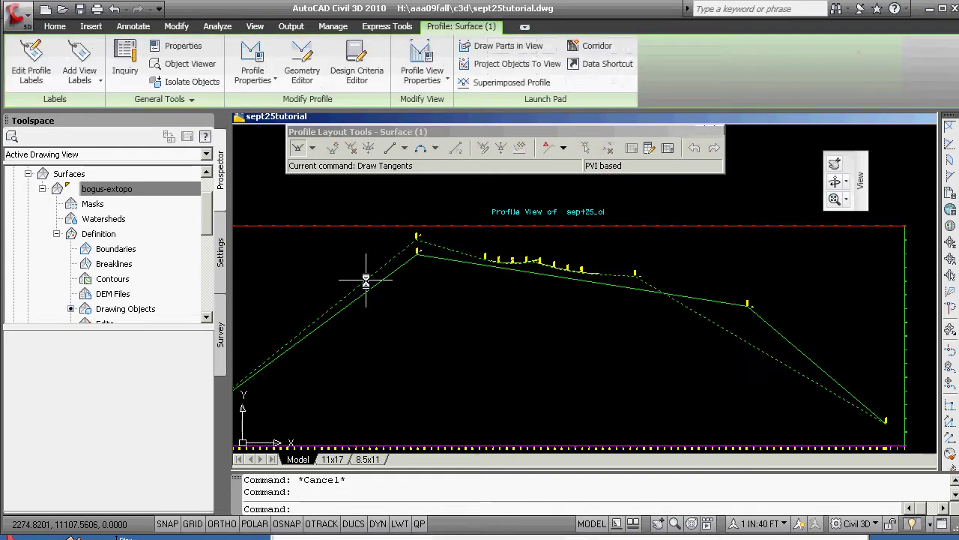
pyautogui.rightClick(483, 290)
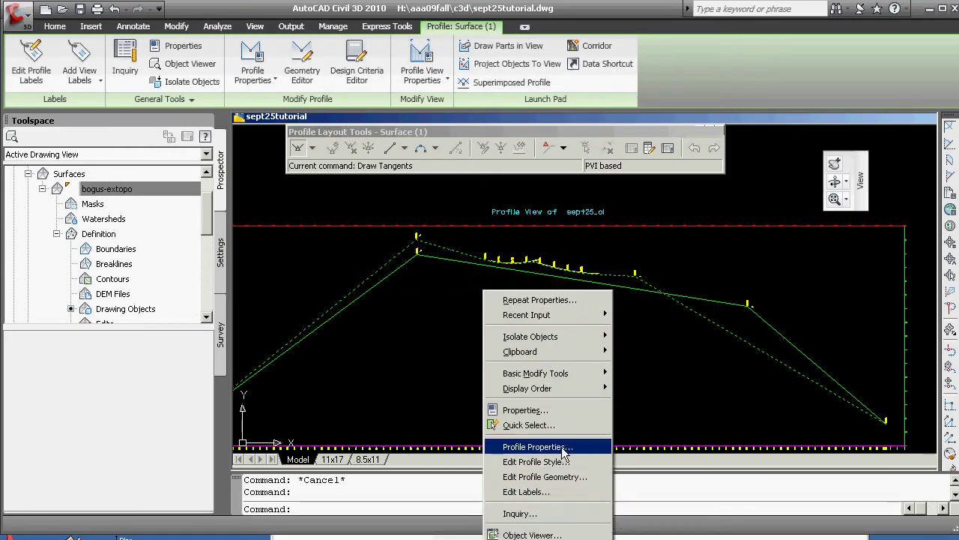
pyautogui.click(557, 410)
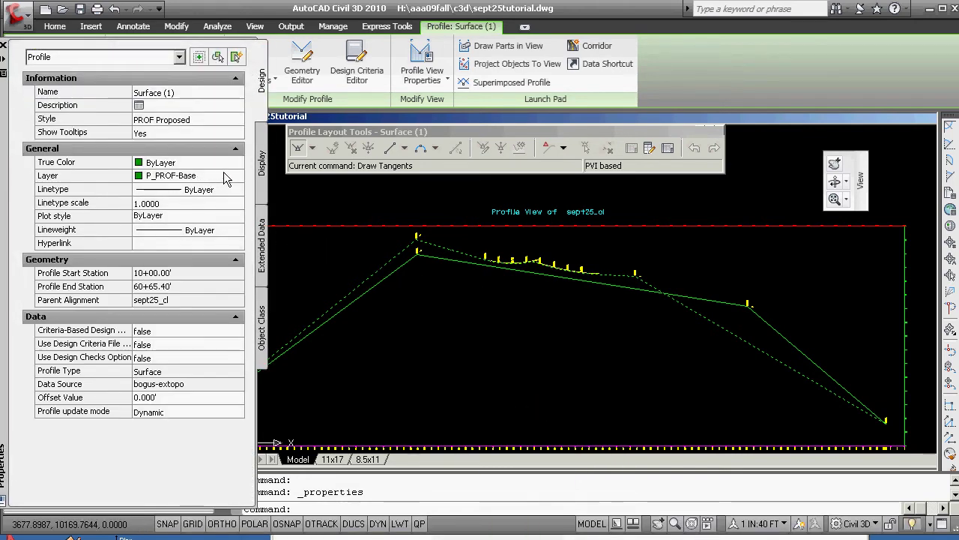
pyautogui.click(231, 178)
pyautogui.click(237, 175)
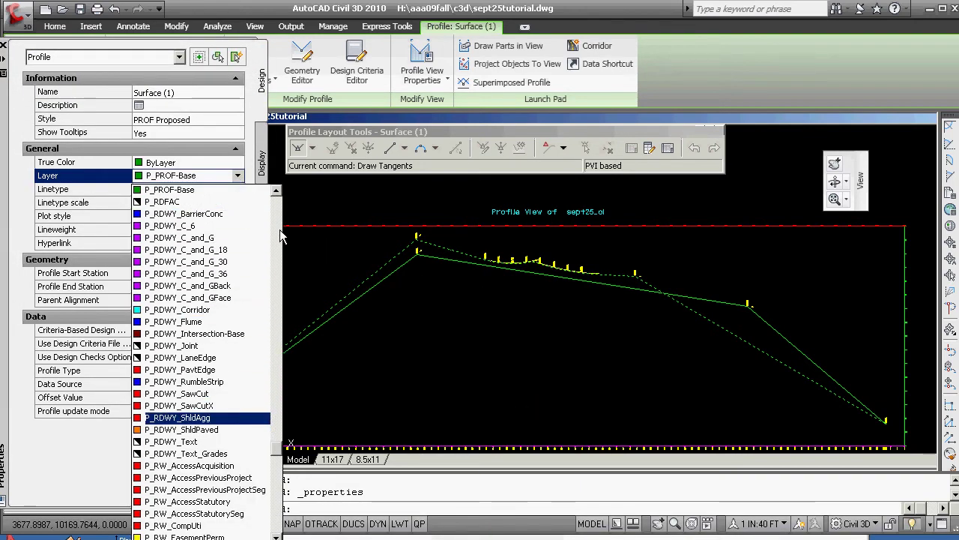
pyautogui.moveTo(278, 458); pyautogui.dragTo(283, 269)
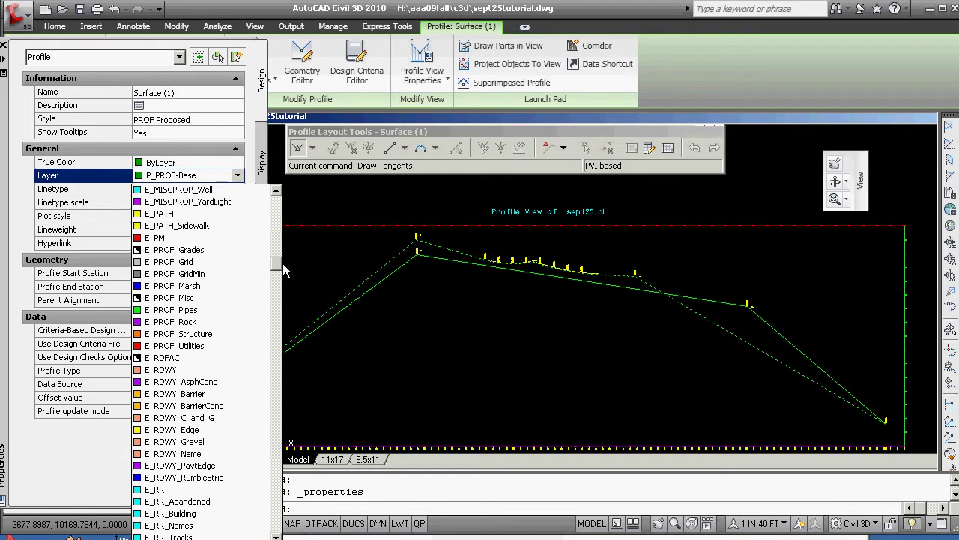
pyautogui.click(160, 255)
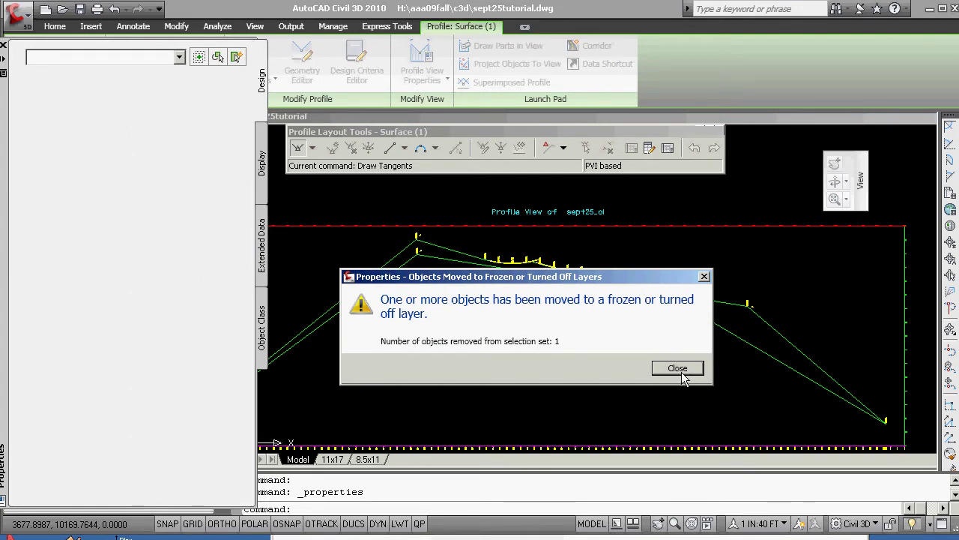
pyautogui.click(677, 374)
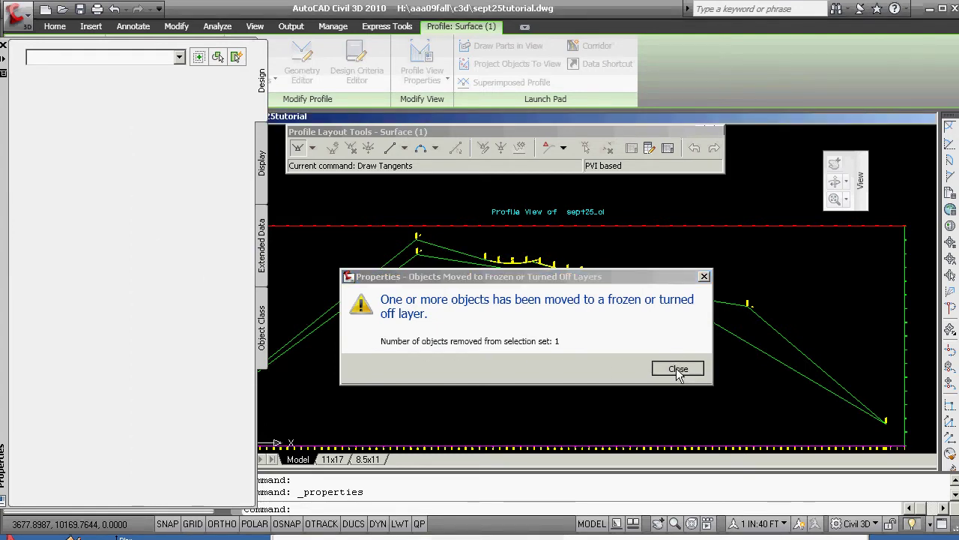
pyautogui.scroll(-3, 442, 330)
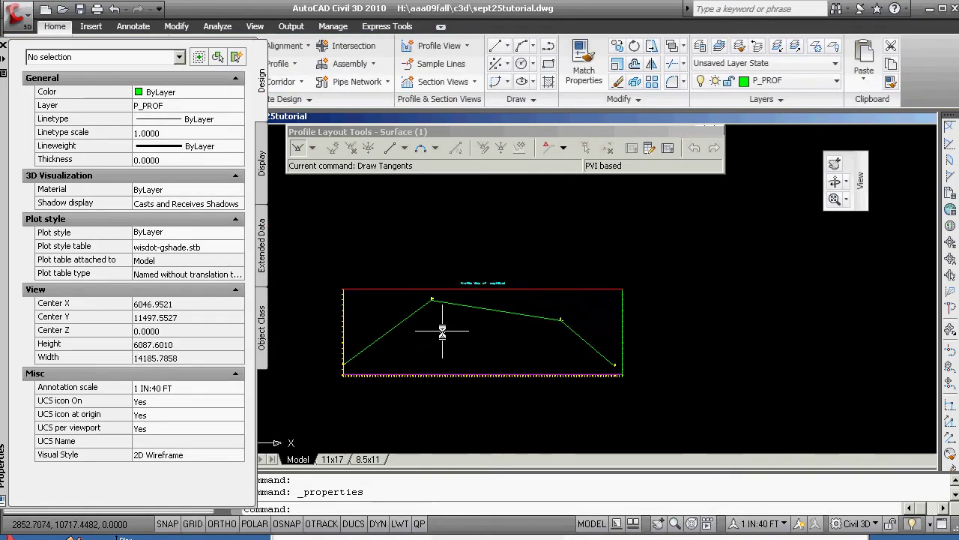
pyautogui.scroll(-2, 442, 330)
pyautogui.moveTo(428, 284); pyautogui.dragTo(535, 337, button='middle')
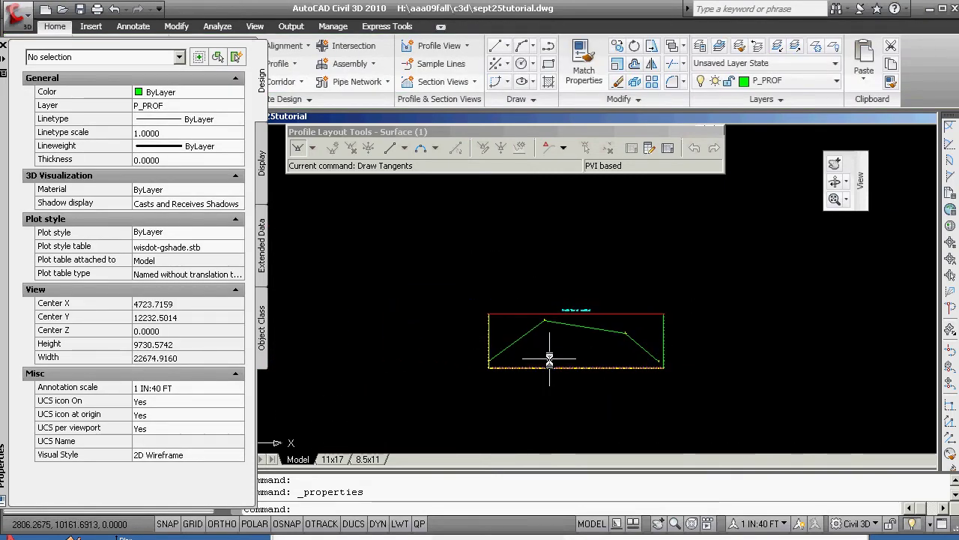
pyautogui.scroll(5, 550, 360)
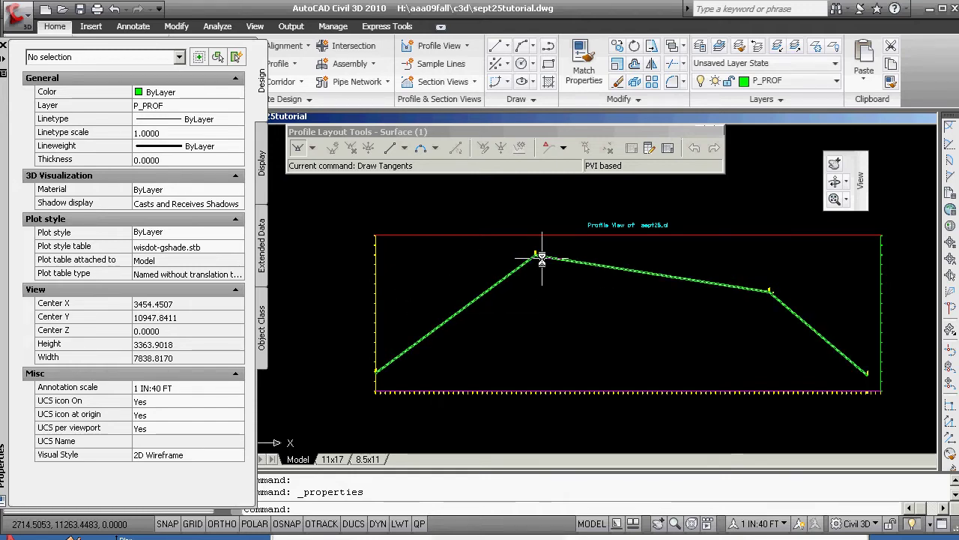
pyautogui.write('v')
pyautogui.press('Return')
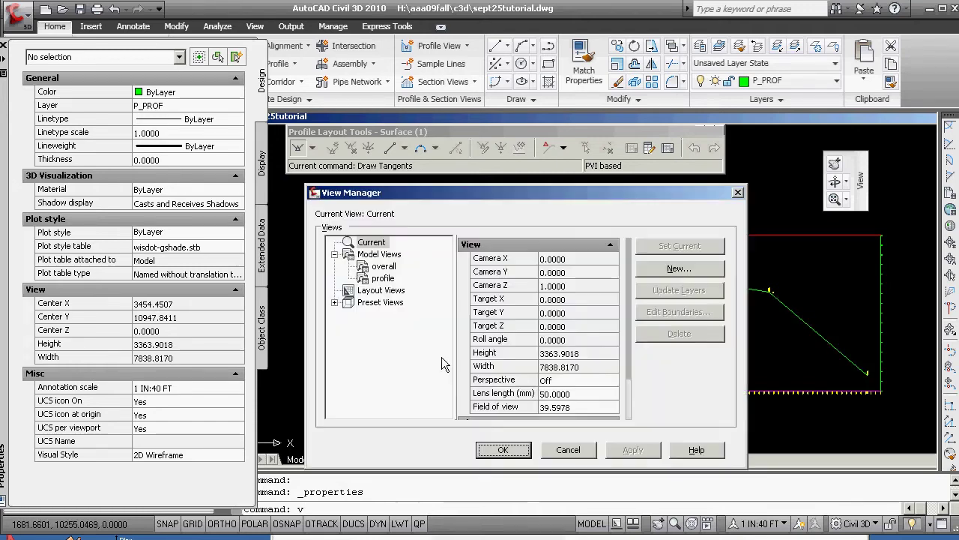
pyautogui.click(569, 450)
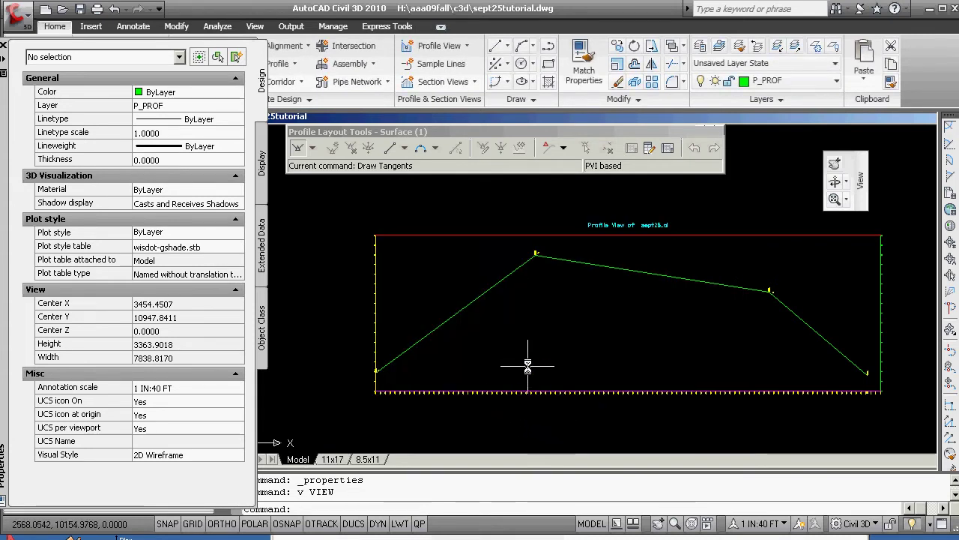
pyautogui.scroll(-6, 528, 359)
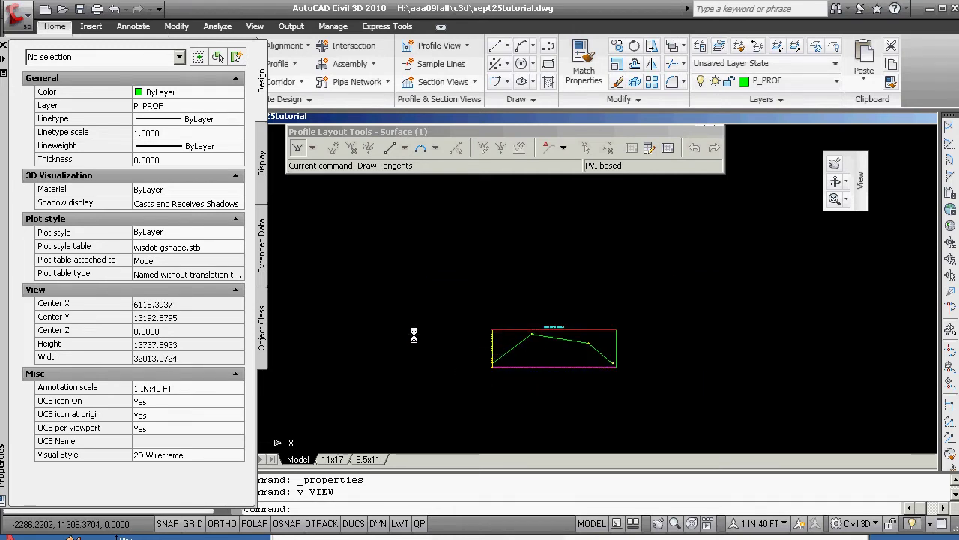
pyautogui.moveTo(416, 334); pyautogui.dragTo(504, 313, button='middle')
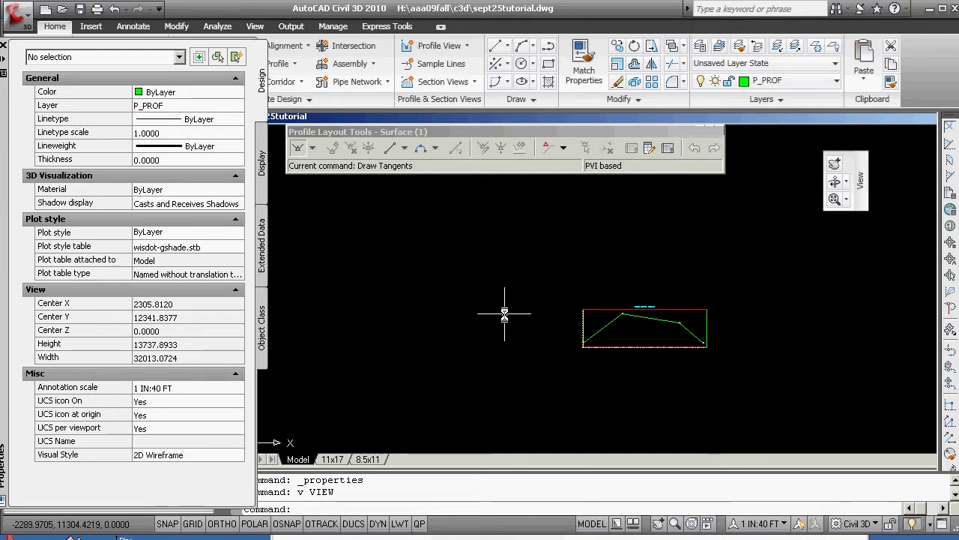
pyautogui.write('lect')
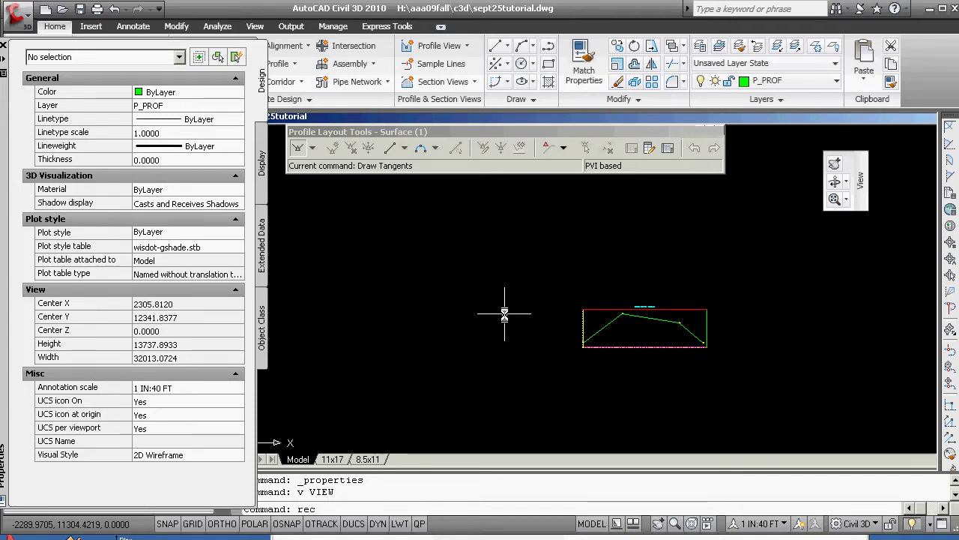
pyautogui.press('Return')
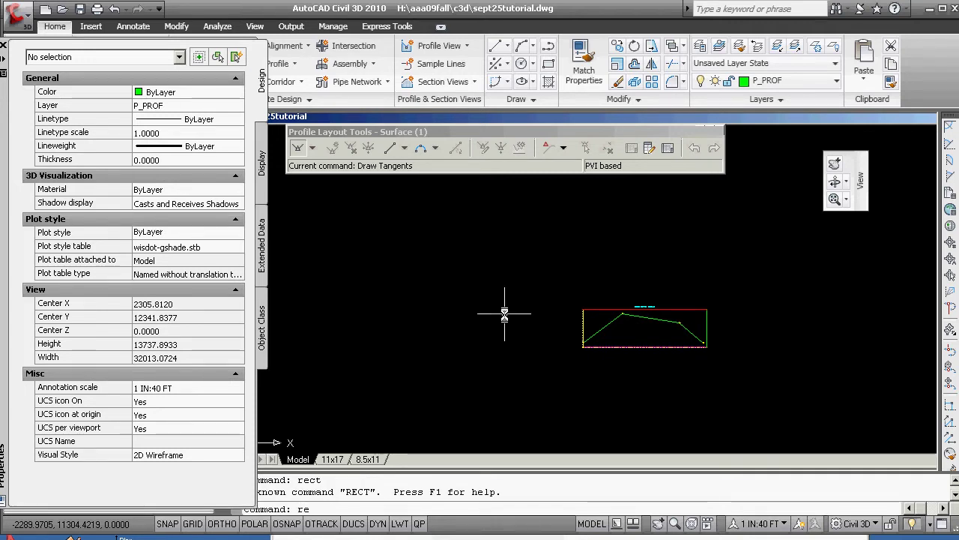
pyautogui.write('rectangle')
pyautogui.press('Return')
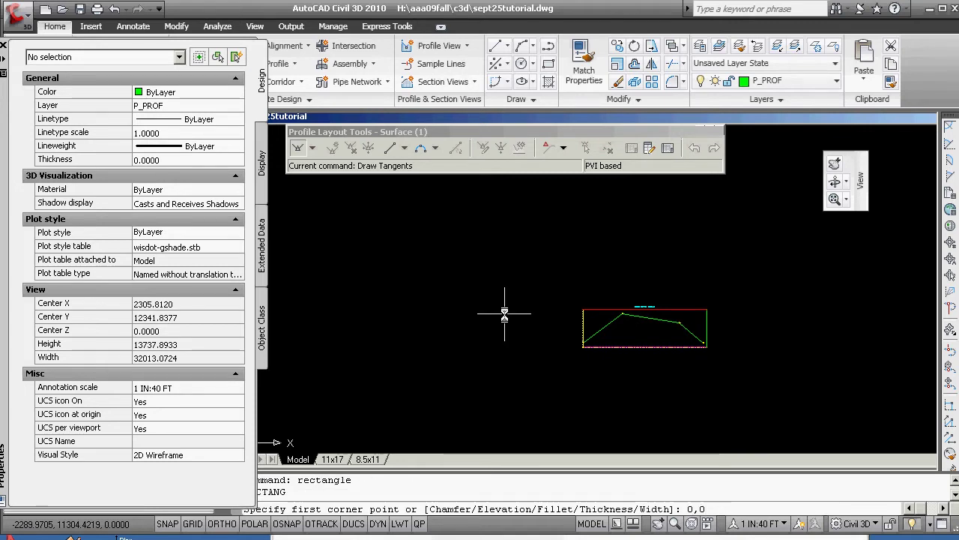
pyautogui.write('0,0')
pyautogui.press('Return')
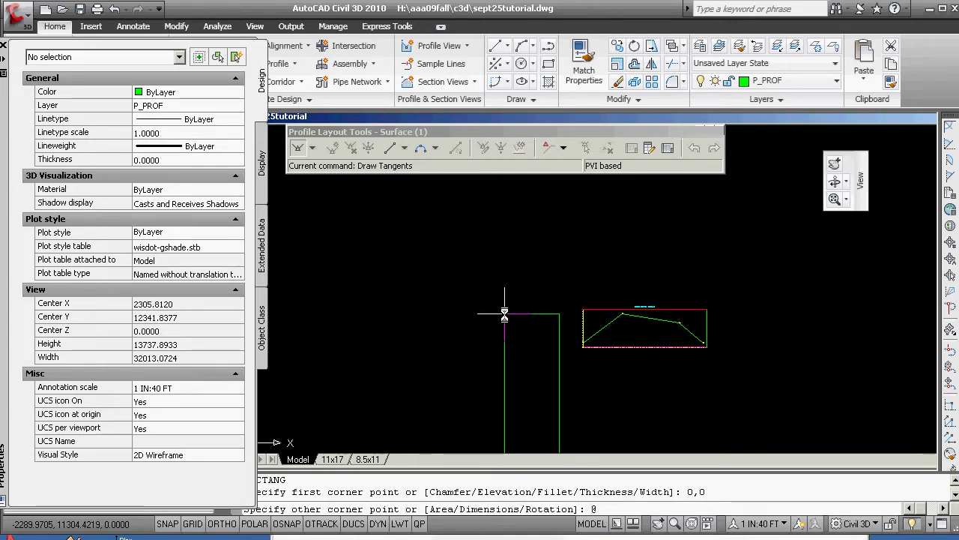
pyautogui.write('@200,1')
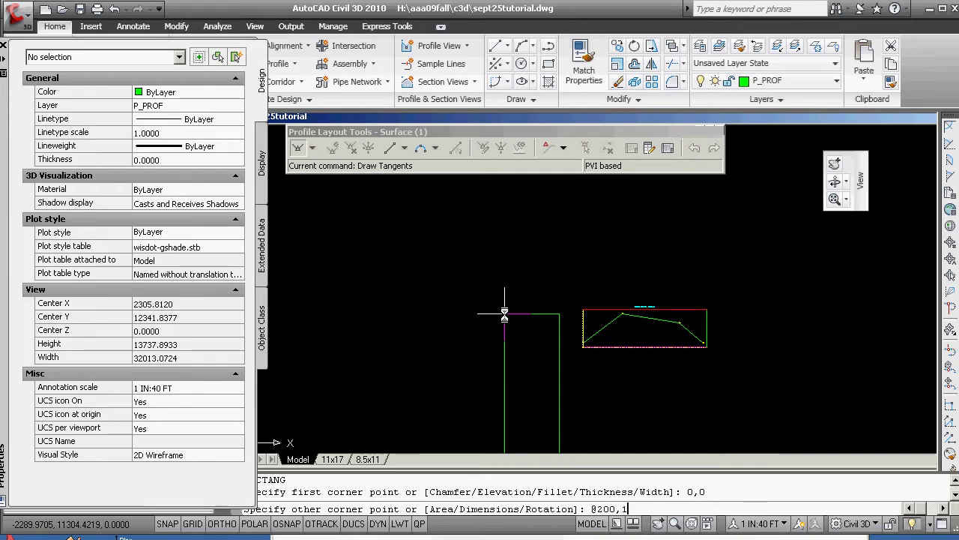
pyautogui.write('00')
pyautogui.press('Return')
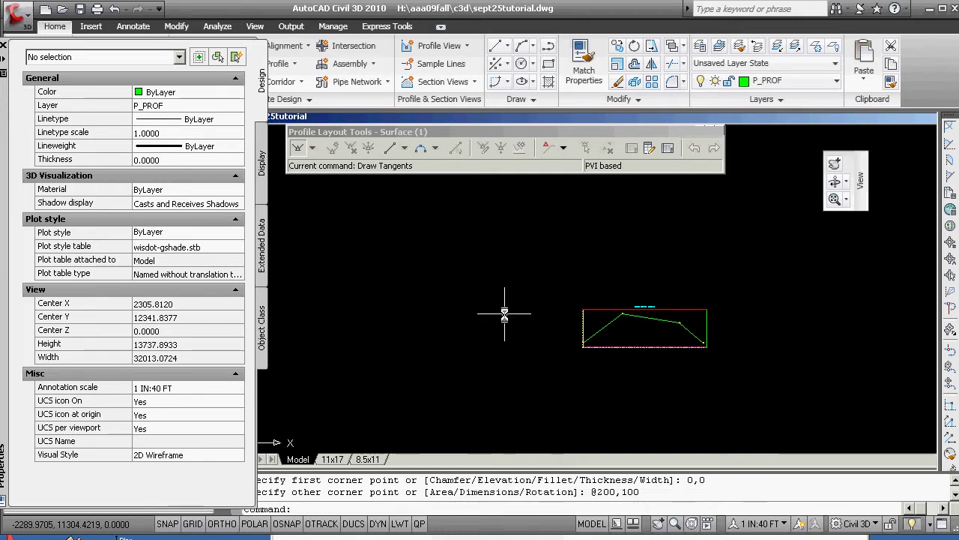
# Zoom Center on 0,0 with a height of 100
pyautogui.write('z')
pyautogui.press('Return')
pyautogui.write('c')
pyautogui.press('Return')
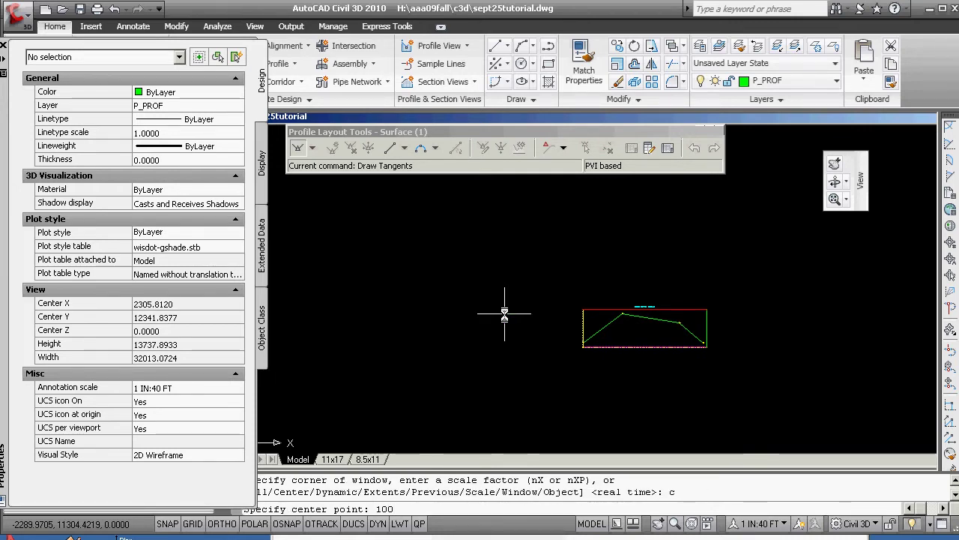
pyautogui.press('BackSpace')
pyautogui.press('BackSpace')
pyautogui.press('BackSpace')
pyautogui.write('0,0')
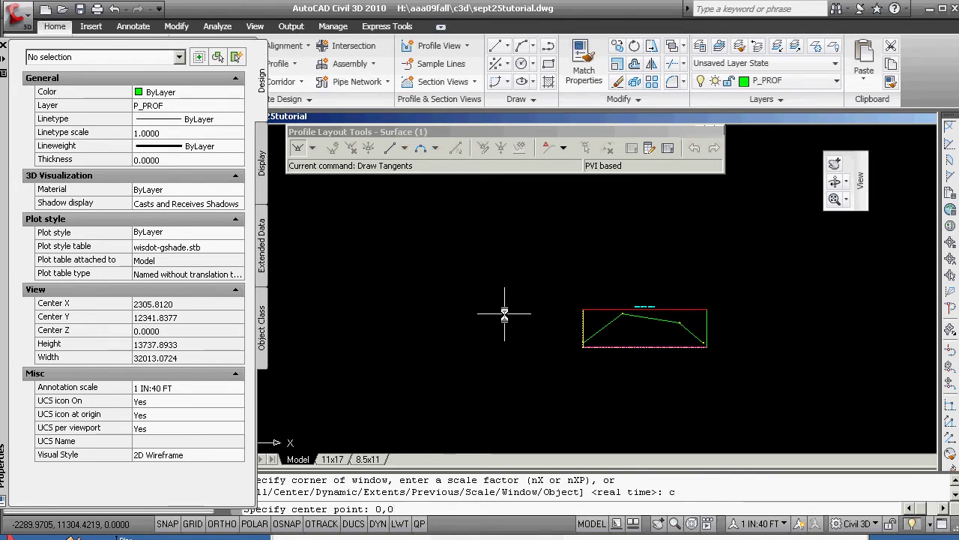
pyautogui.press('Return')
pyautogui.write('100')
pyautogui.press('Return')
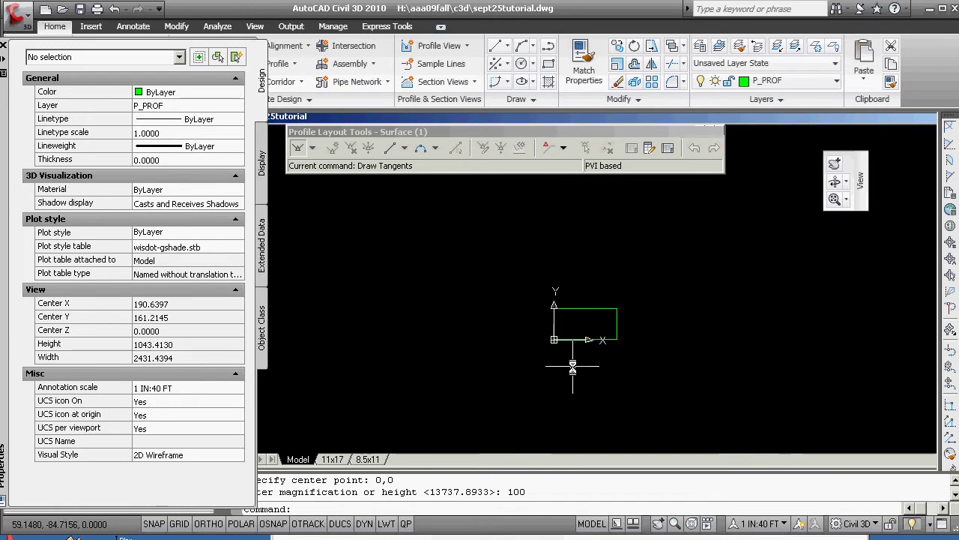
# Move the rectangle so it surrounds the origin, then close the Properties palette
pyautogui.write('move')
pyautogui.press('Return')
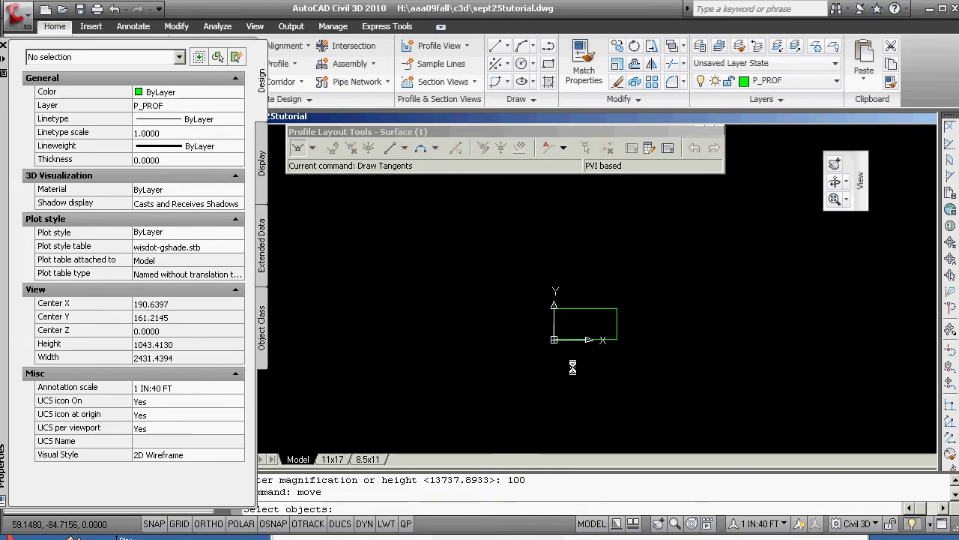
pyautogui.click(617, 315)
pyautogui.press('Return')
pyautogui.click(649, 294)
pyautogui.click(619, 310)
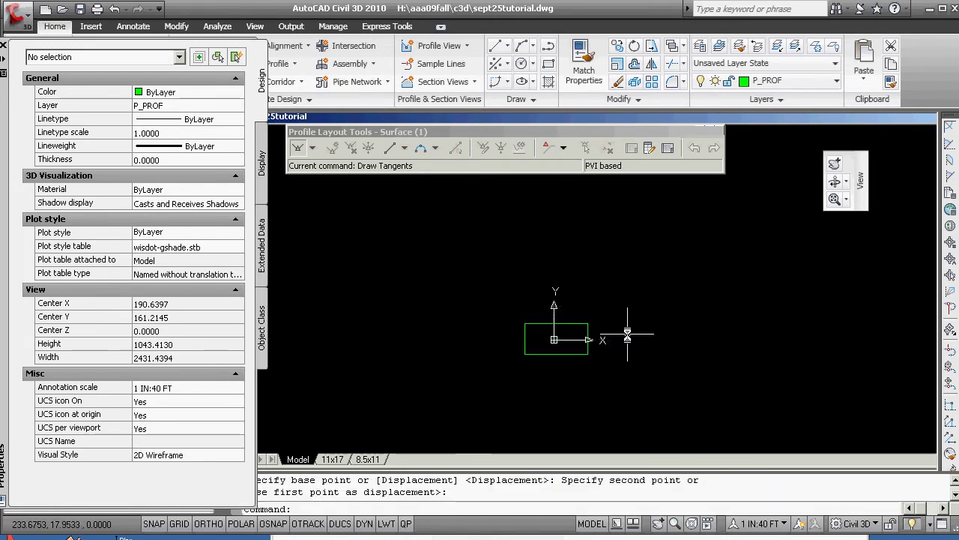
pyautogui.scroll(5, 584, 343)
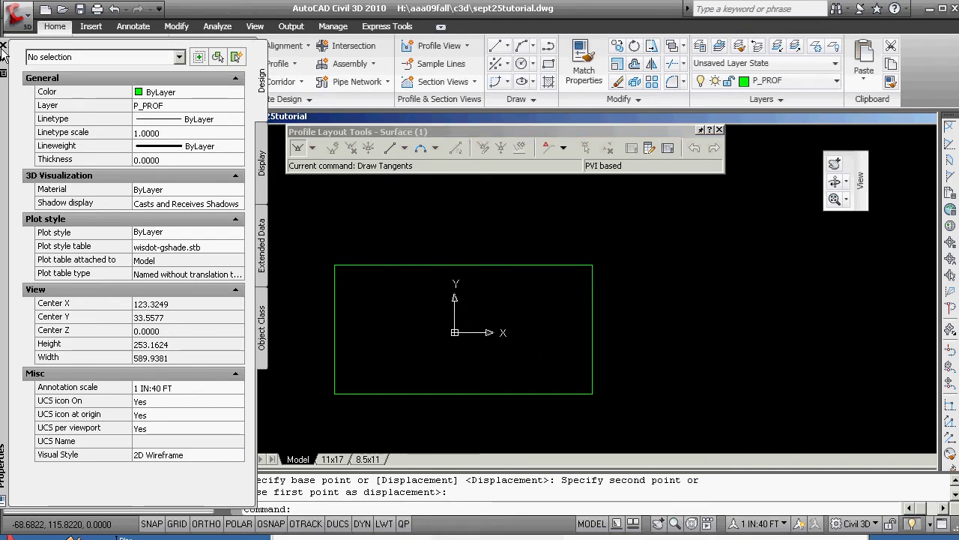
pyautogui.click(4, 47)
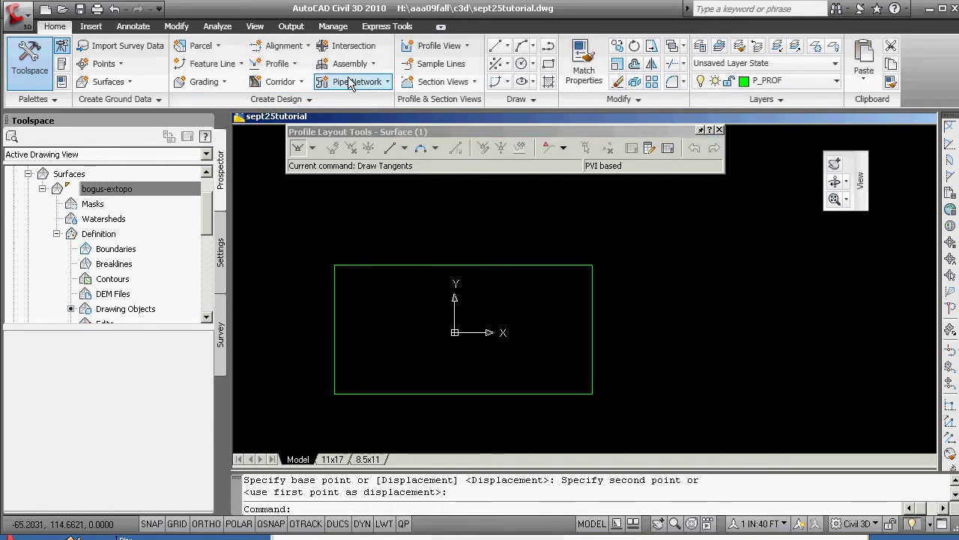
# Create assembly sept25, described 'easy assembly', at baseline 0,0, and close Profile Layout Tools
pyautogui.click(371, 64)
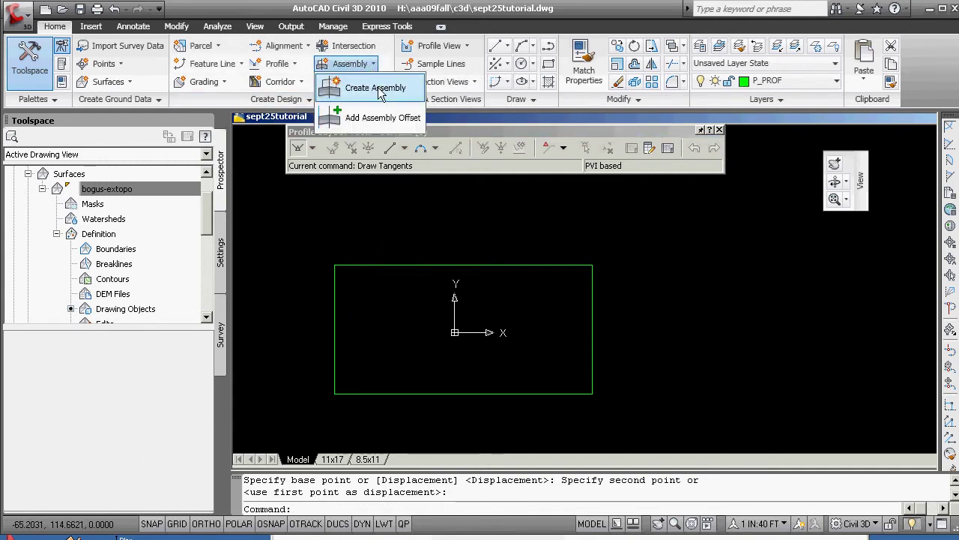
pyautogui.click(380, 90)
pyautogui.moveTo(526, 182); pyautogui.dragTo(378, 187)
pyautogui.write('set')
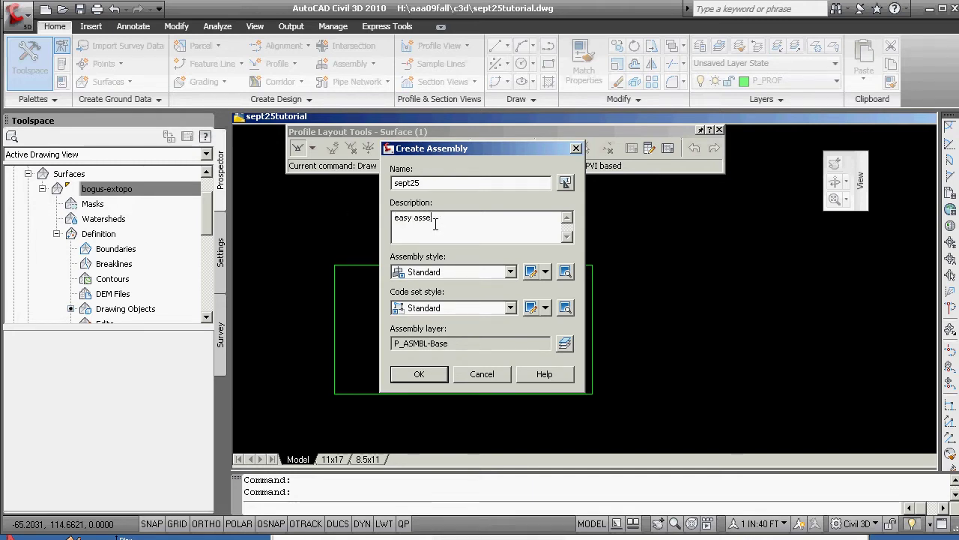
pyautogui.write('mbly')
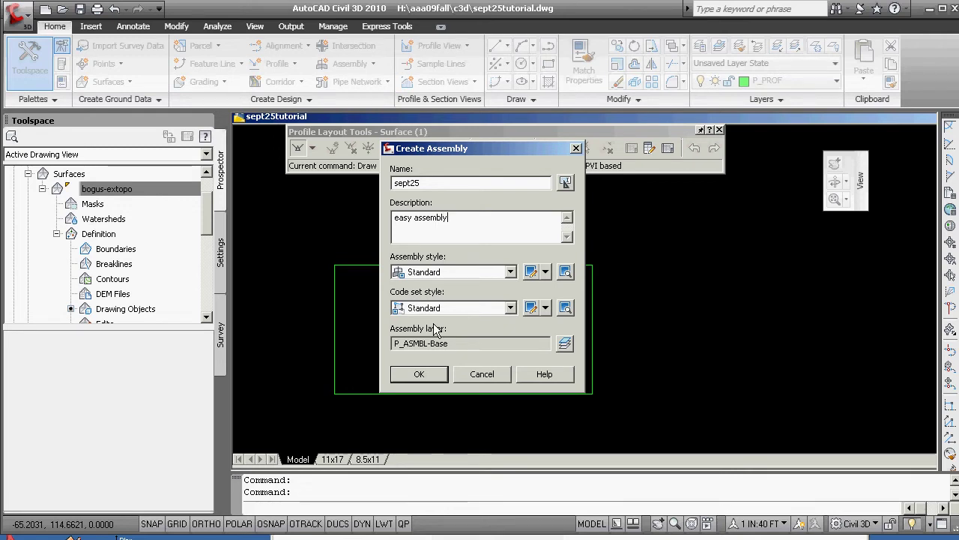
pyautogui.click(431, 375)
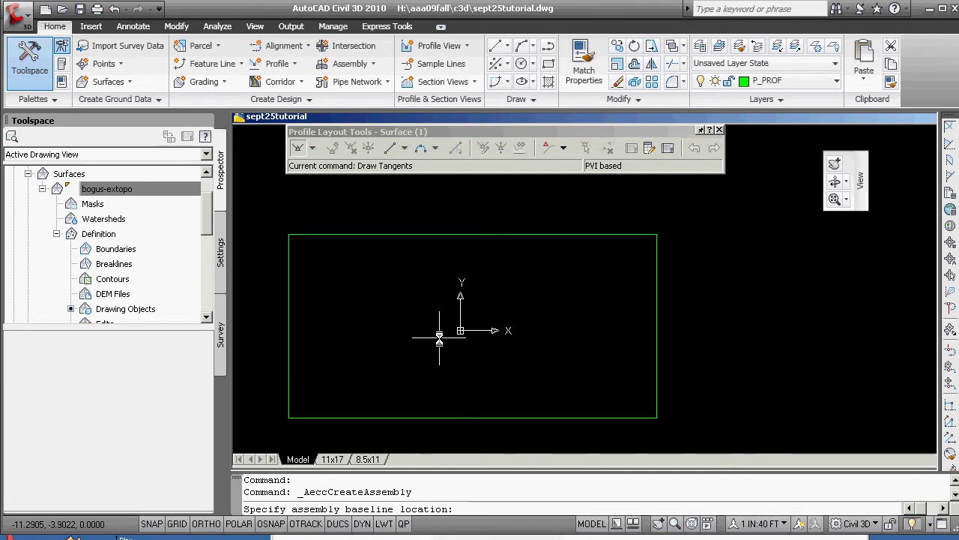
pyautogui.press('Return')
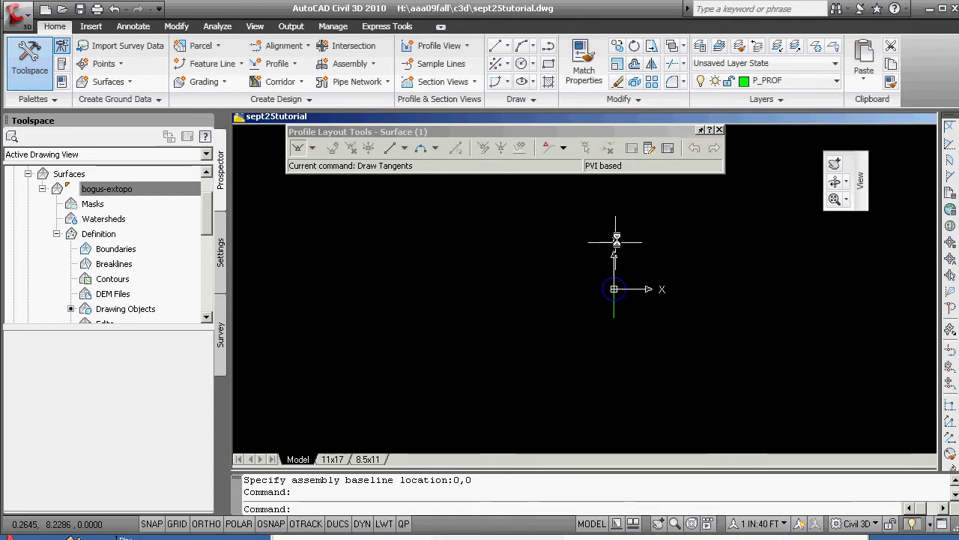
pyautogui.click(720, 131)
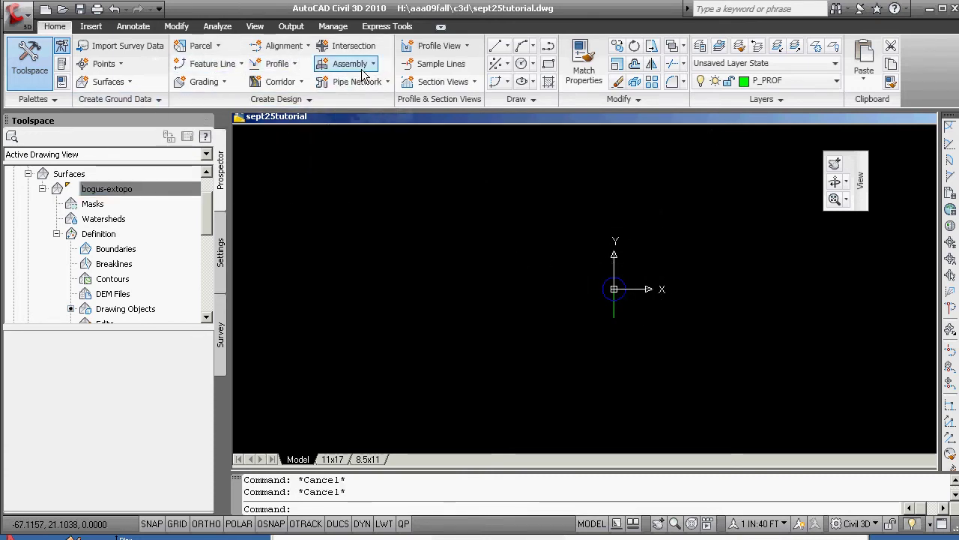
# Attach a BasicCurb subassembly from the Basic tool palette at the assembly's right-side marker
pyautogui.click(62, 64)
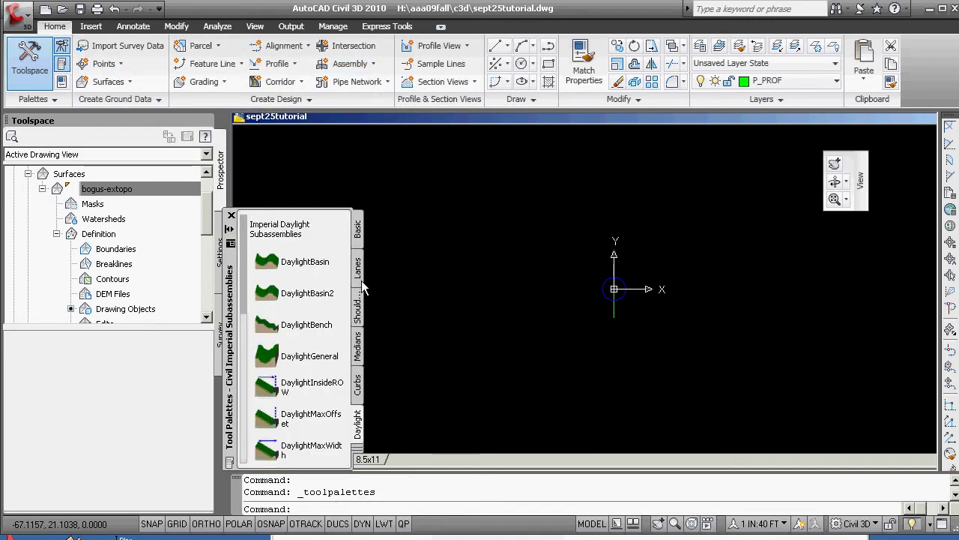
pyautogui.click(358, 229)
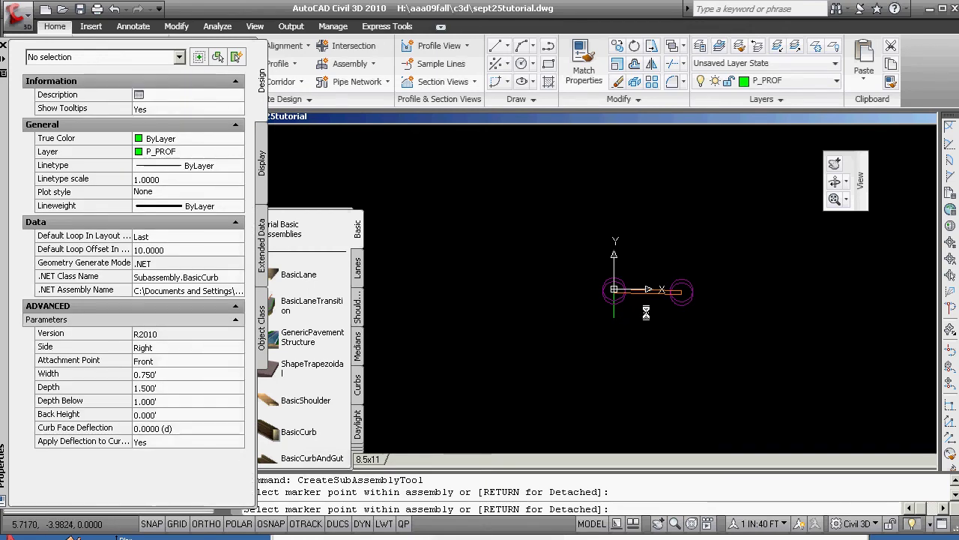
pyautogui.click(682, 293)
pyautogui.scroll(7, 660, 329)
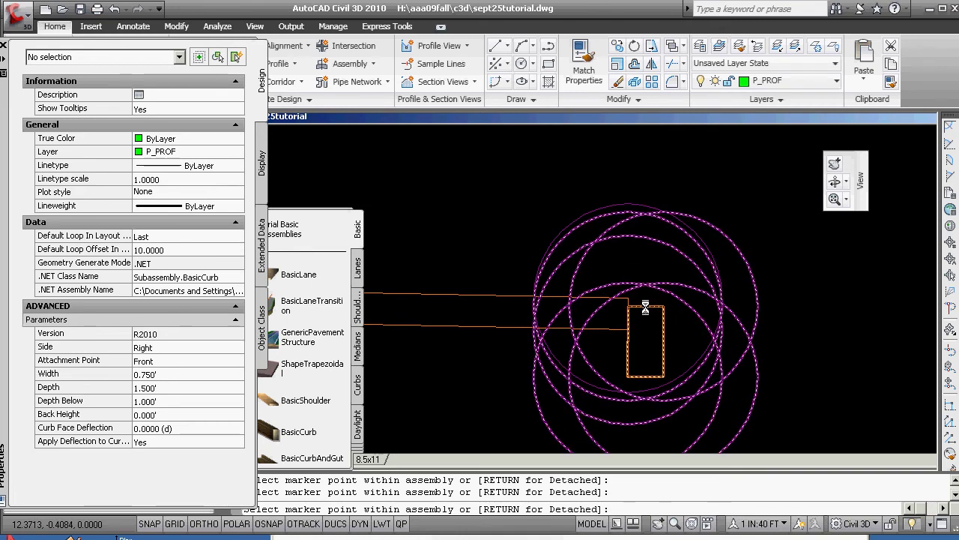
pyautogui.scroll(-3, 667, 310)
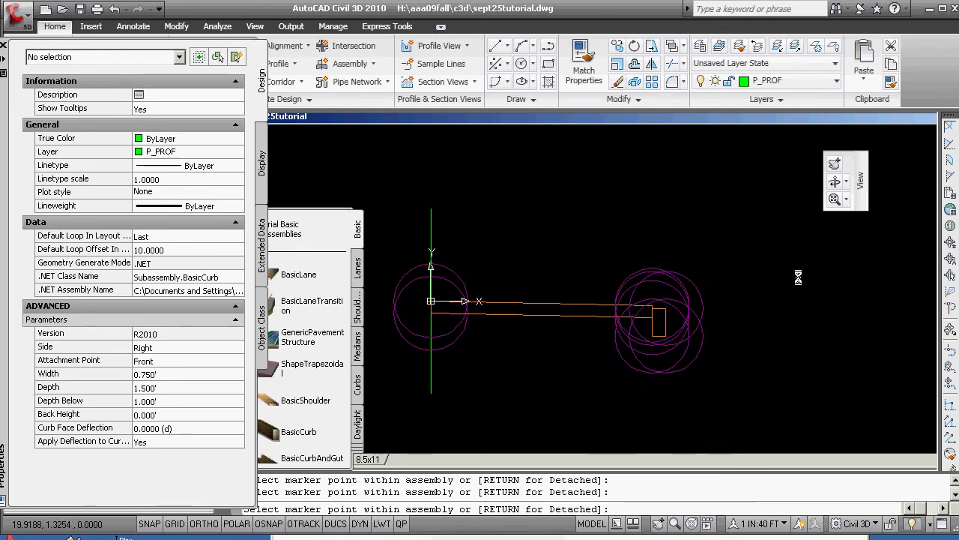
pyautogui.press('Escape')
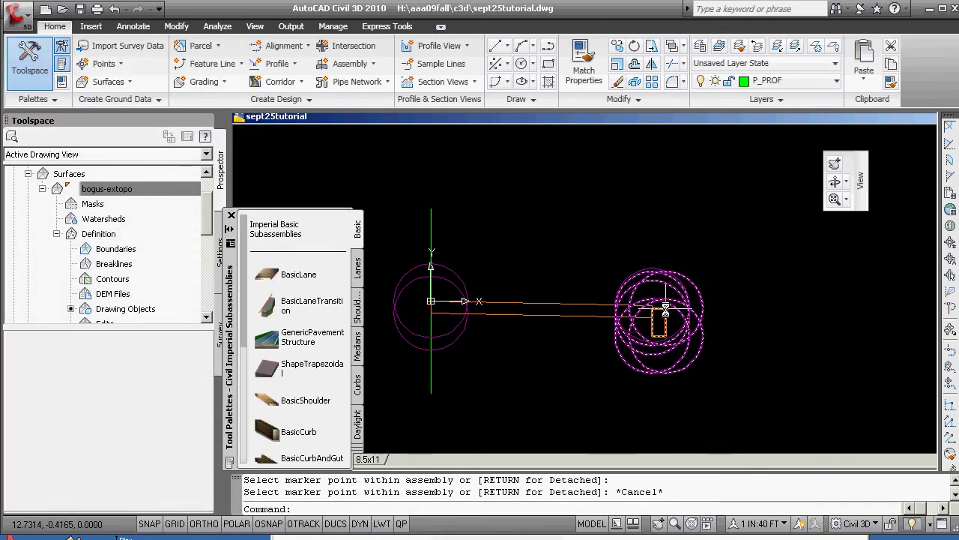
# Move the BasicCurb with an Endpoint snap onto the outer end of the right lane
pyautogui.click(653, 319)
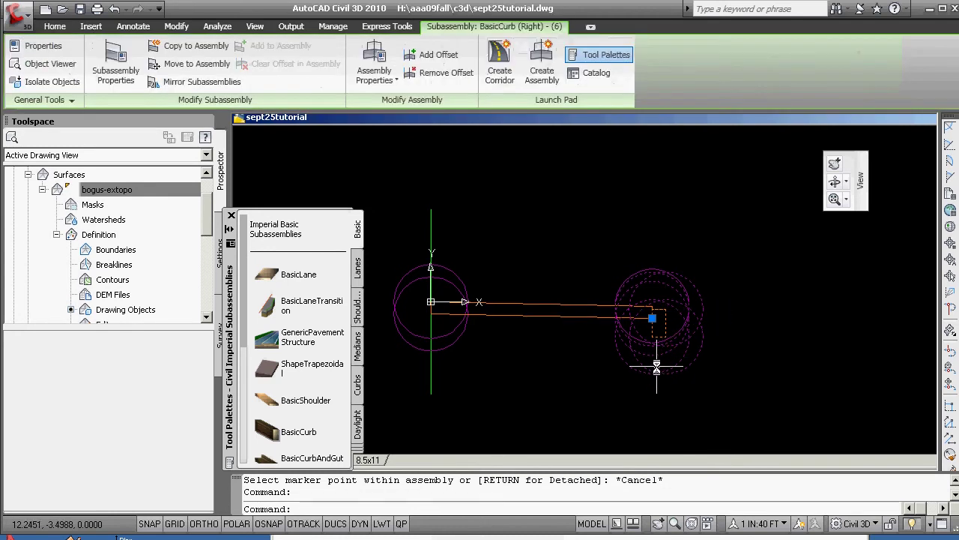
pyautogui.click(653, 318)
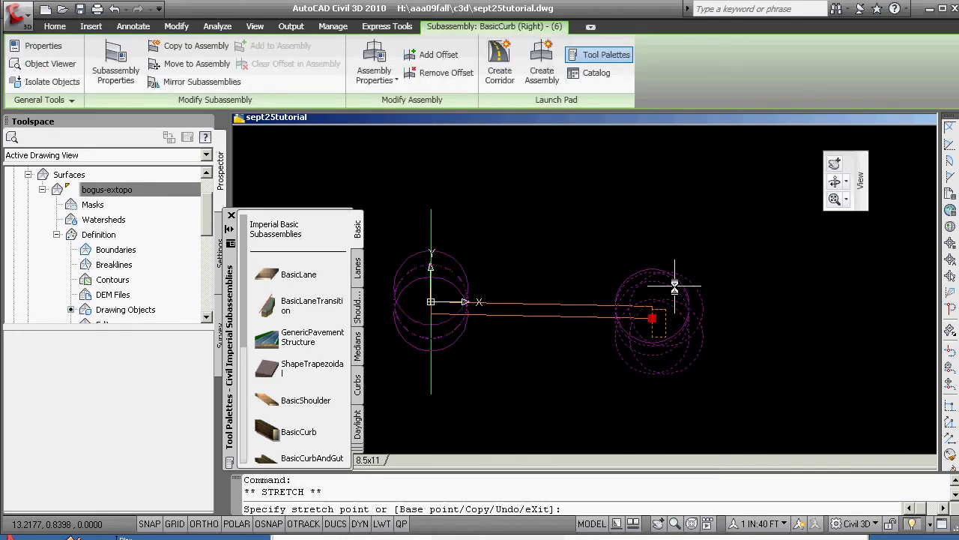
pyautogui.press('space')
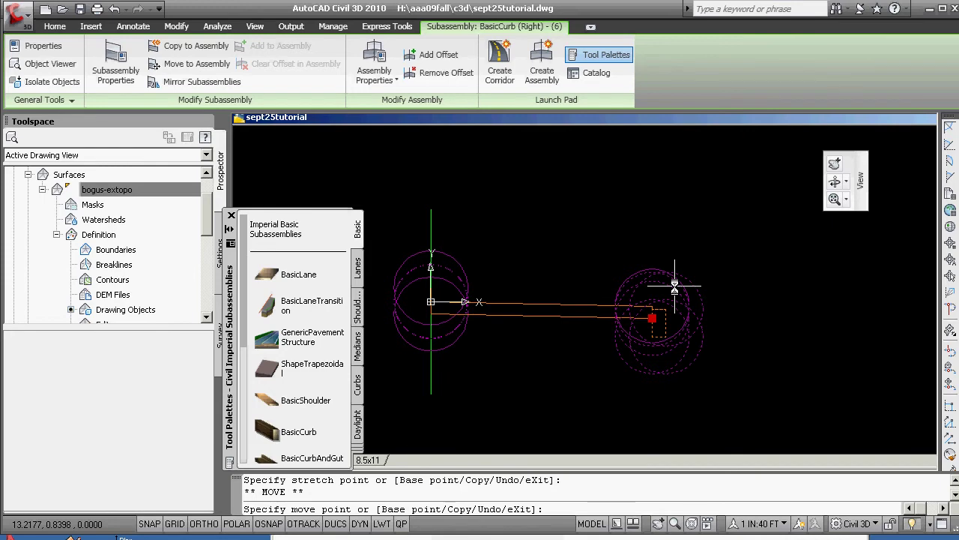
pyautogui.keyDown('shift'); pyautogui.rightClick(675, 285); pyautogui.keyUp('shift')
pyautogui.click(708, 364)
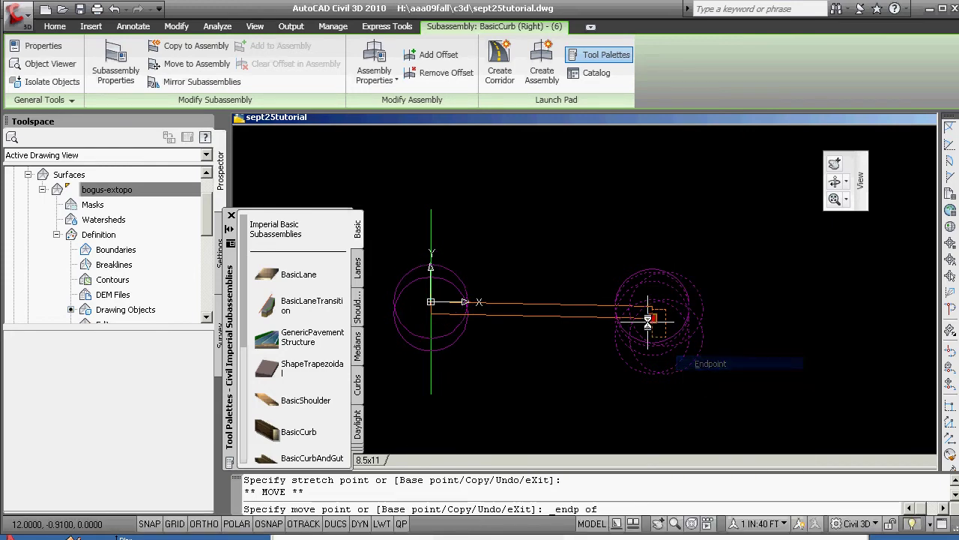
pyautogui.scroll(3, 648, 315)
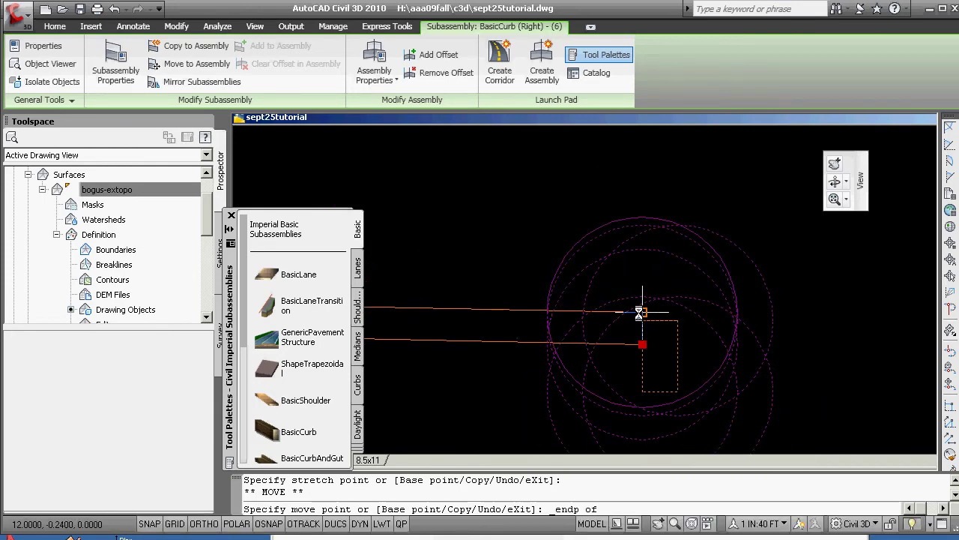
pyautogui.scroll(-2, 638, 314)
pyautogui.press('Escape')
pyautogui.press('Escape')
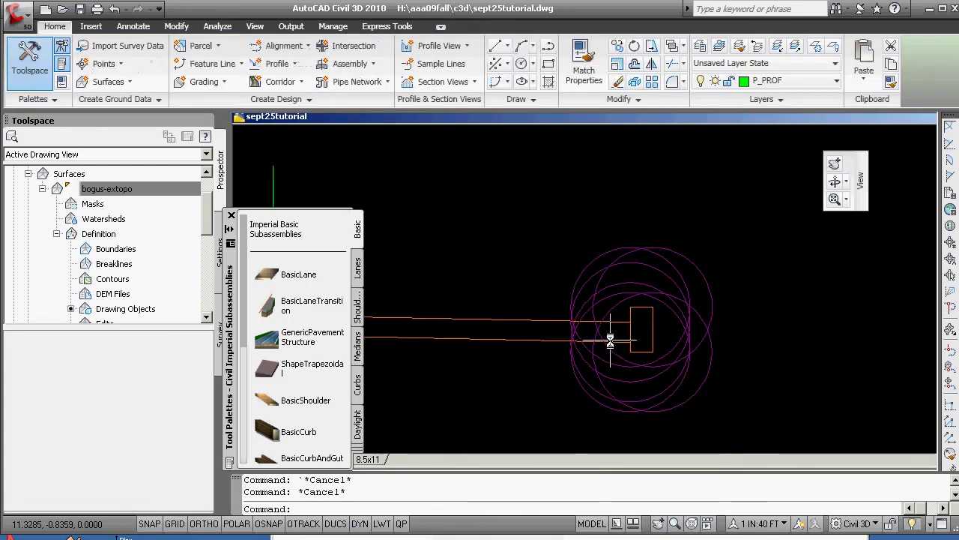
pyautogui.scroll(-2, 611, 341)
pyautogui.scroll(2, 622, 338)
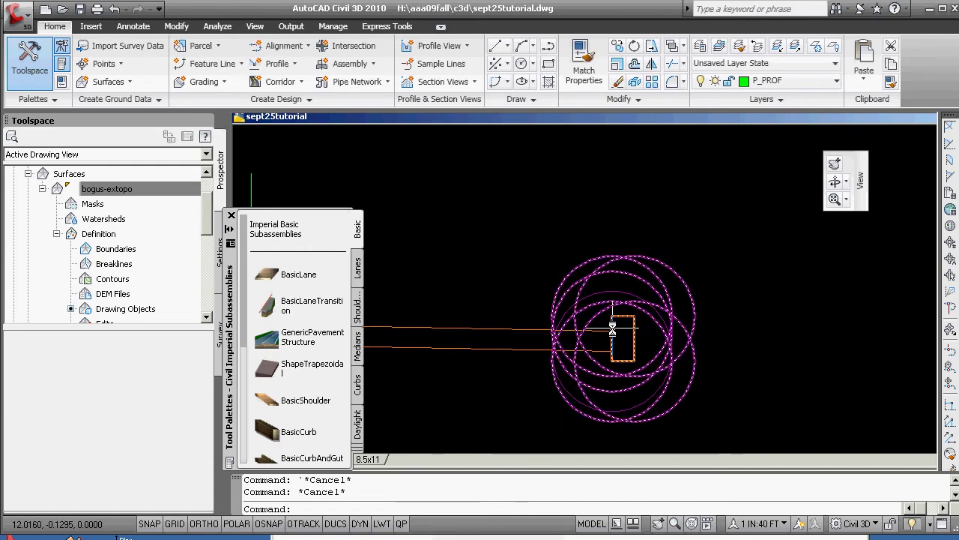
pyautogui.scroll(-2, 613, 330)
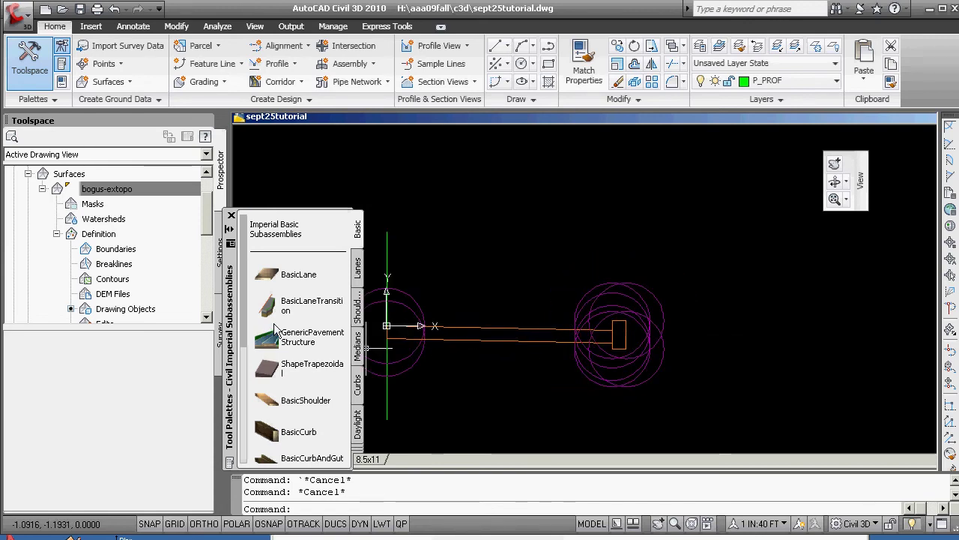
# Attach DaylightGeneral at the curb's outer marker, then crossing-select the right-side subassemblies
pyautogui.click(360, 428)
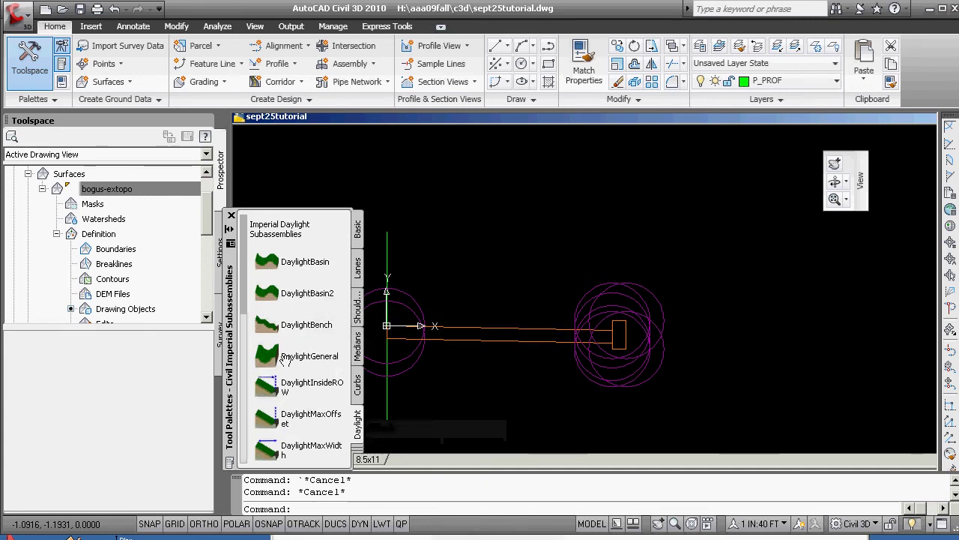
pyautogui.click(308, 356)
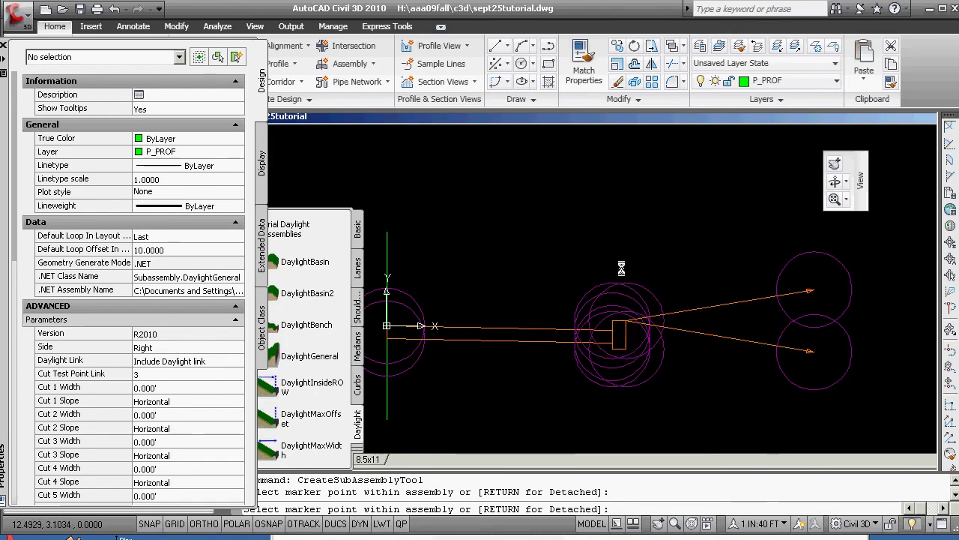
pyautogui.press('Escape')
pyautogui.press('Escape')
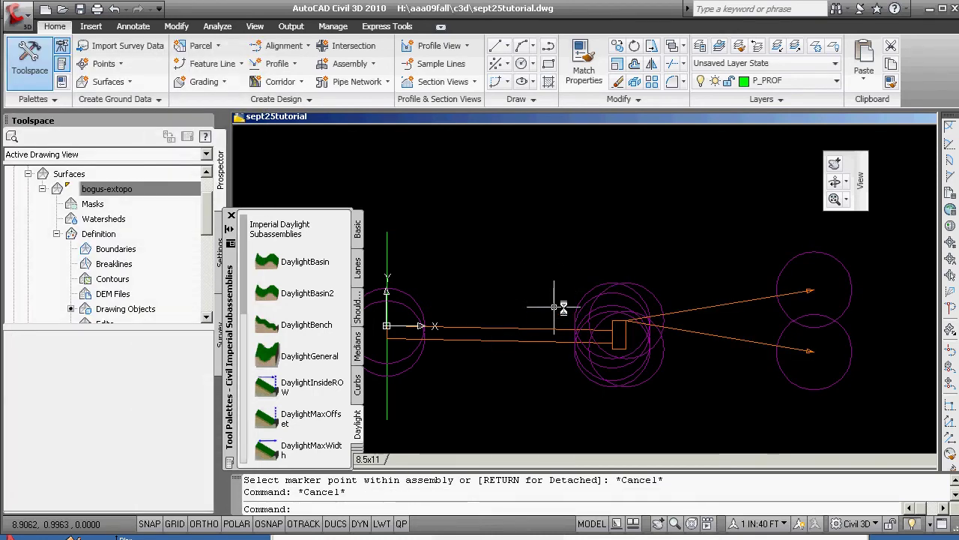
pyautogui.scroll(-5, 635, 300)
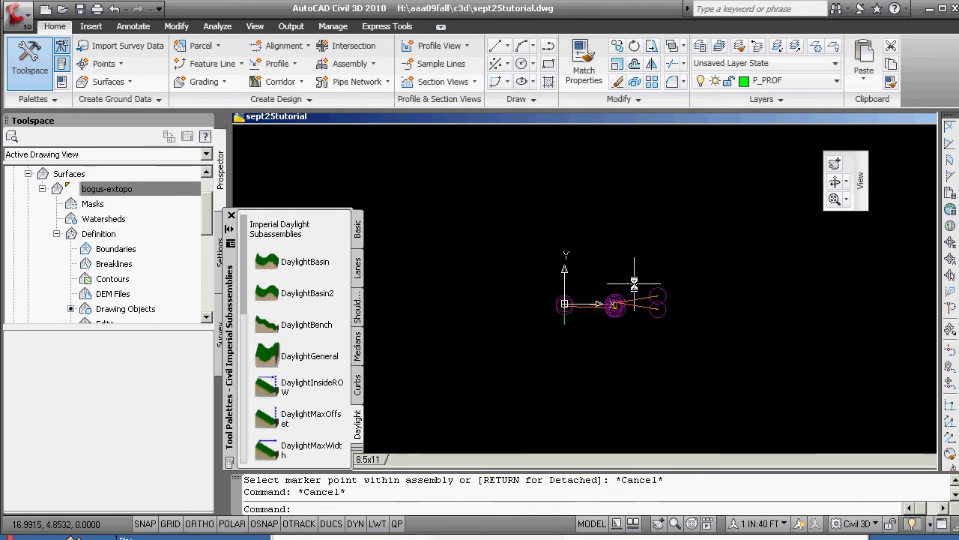
pyautogui.click(644, 276)
pyautogui.click(592, 334)
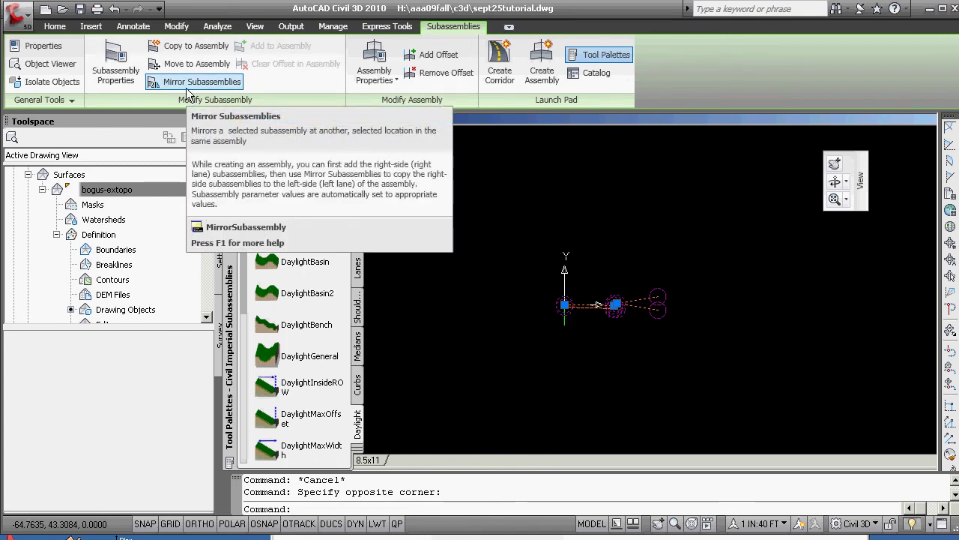
# Mirror the selected lane, curb and daylight about the sept25 baseline marker onto the left
pyautogui.click(188, 89)
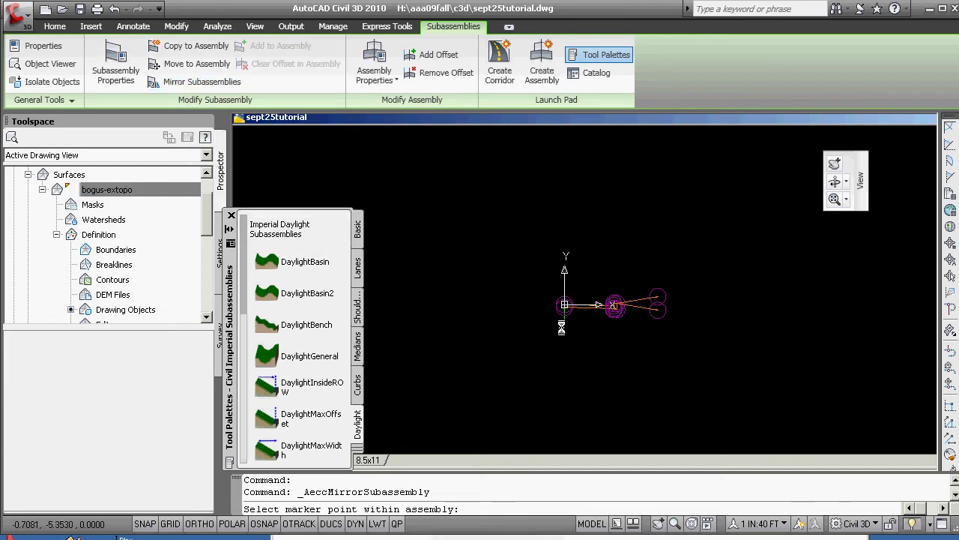
pyautogui.click(564, 304)
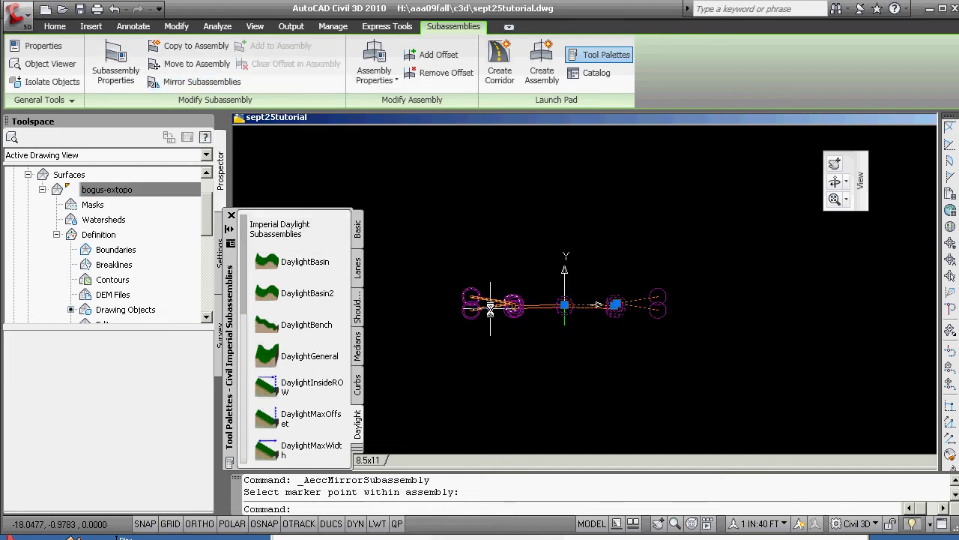
pyautogui.press('Escape')
pyautogui.press('Escape')
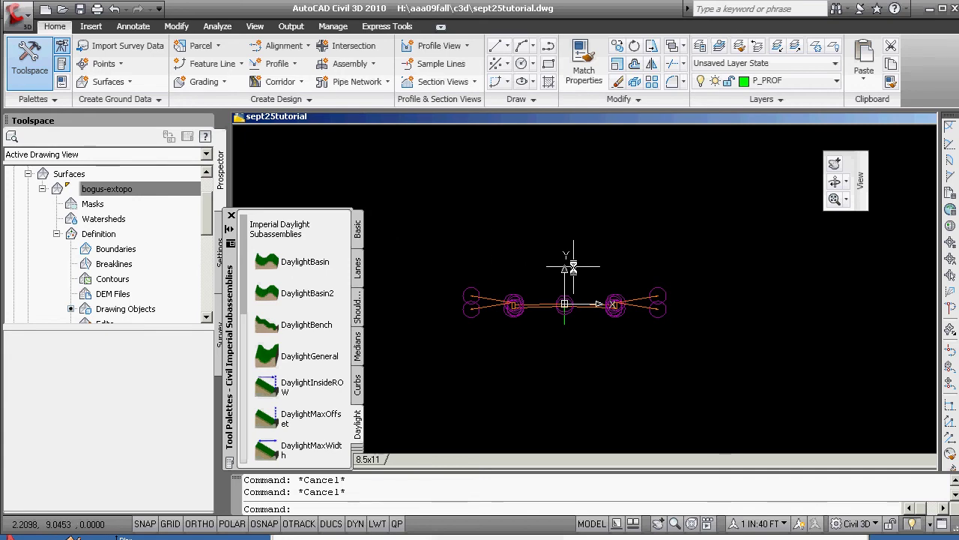
# Create a named view 'assembly' defined by a window drawn around the assembly
pyautogui.press('Return')
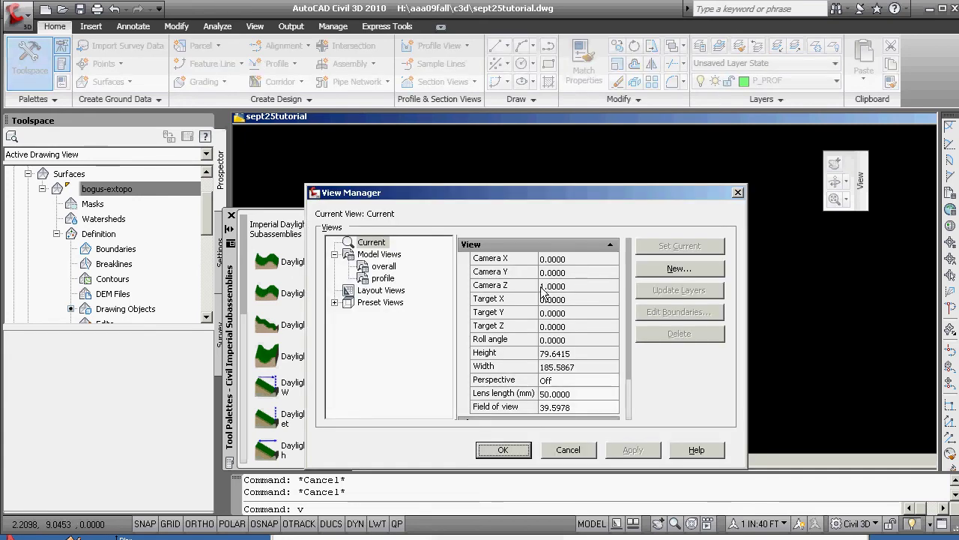
pyautogui.click(676, 275)
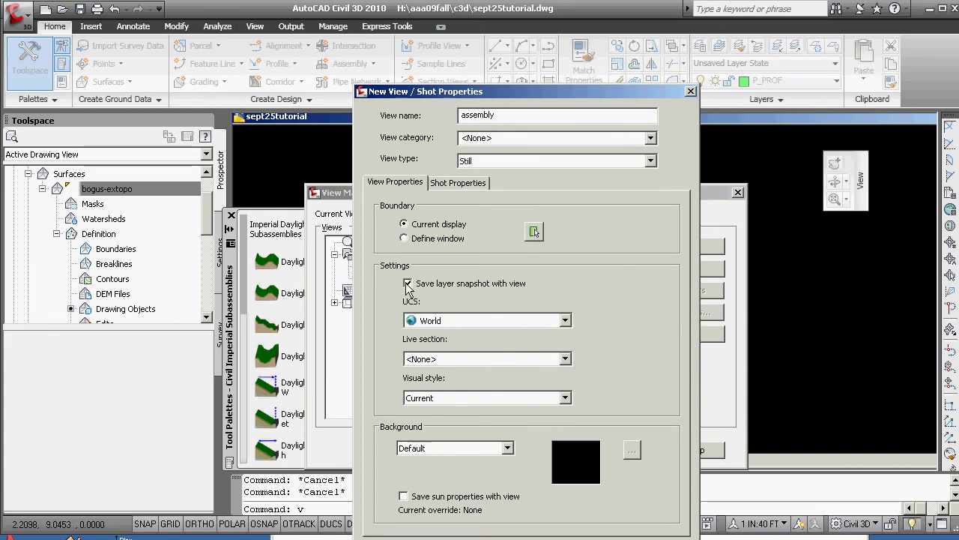
pyautogui.click(535, 230)
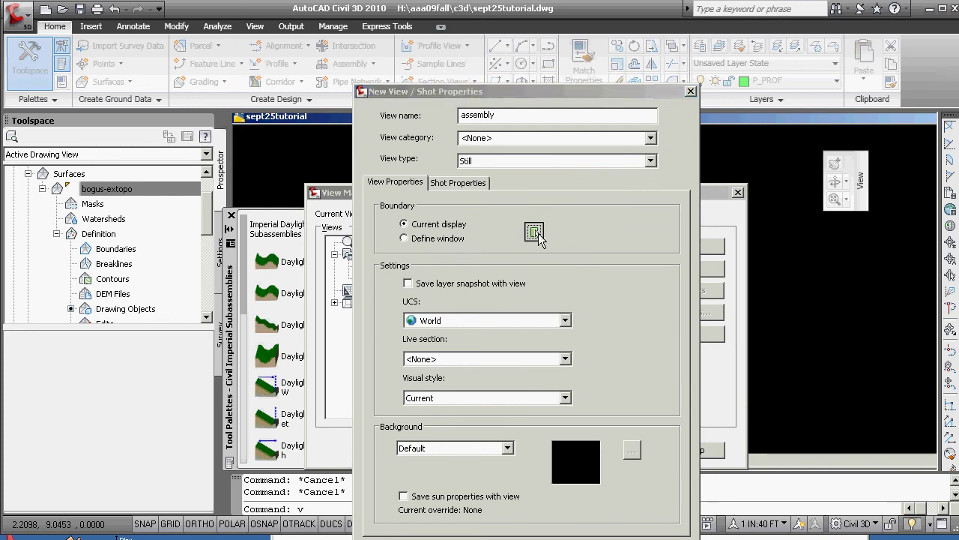
pyautogui.click(528, 311)
pyautogui.click(662, 267)
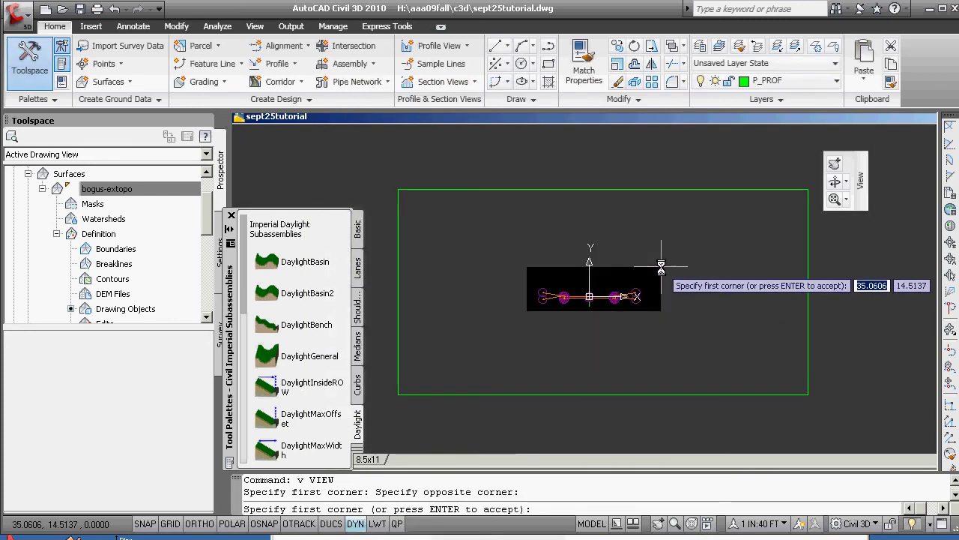
pyautogui.press('Return')
pyautogui.press('Return')
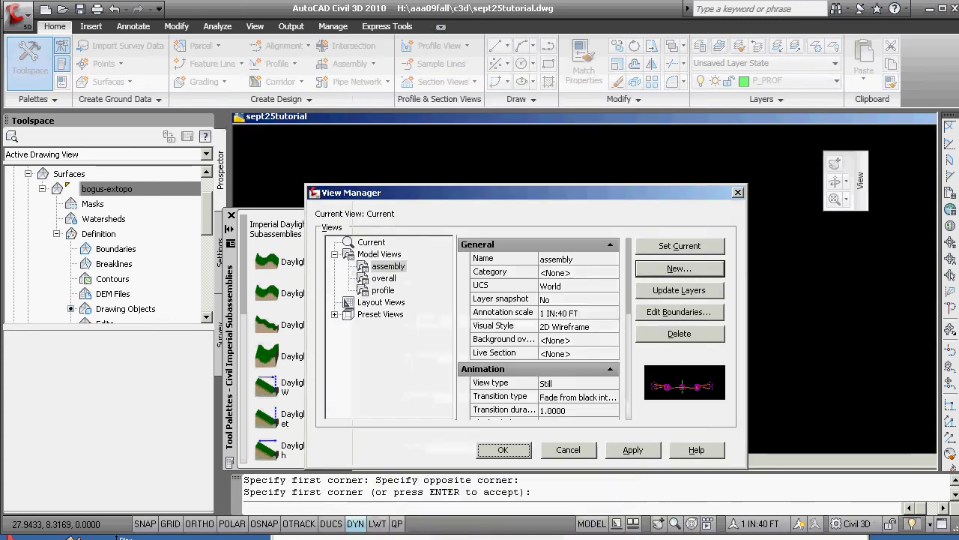
pyautogui.click(518, 458)
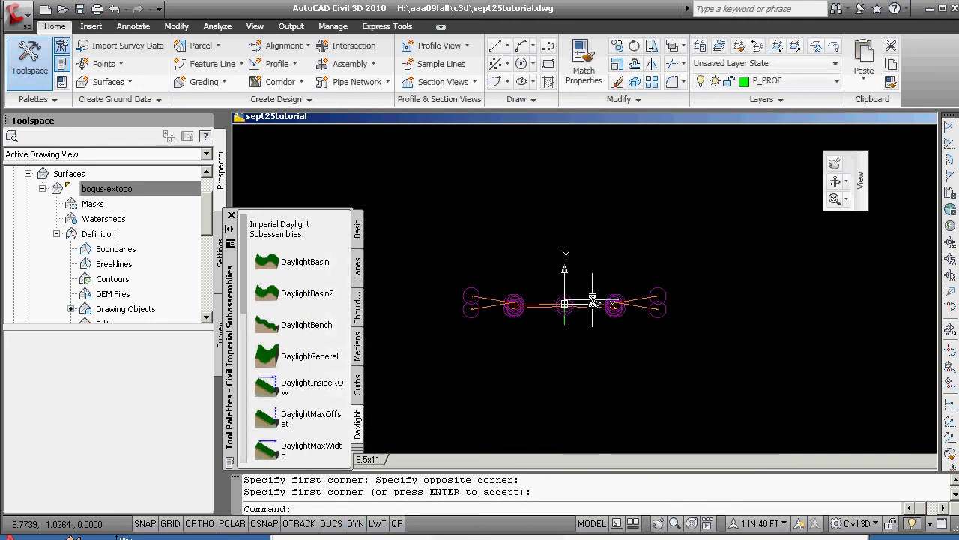
# Reopen the View Manager with V to confirm the 'assembly' view, then close it
pyautogui.write('v')
pyautogui.press('Return')
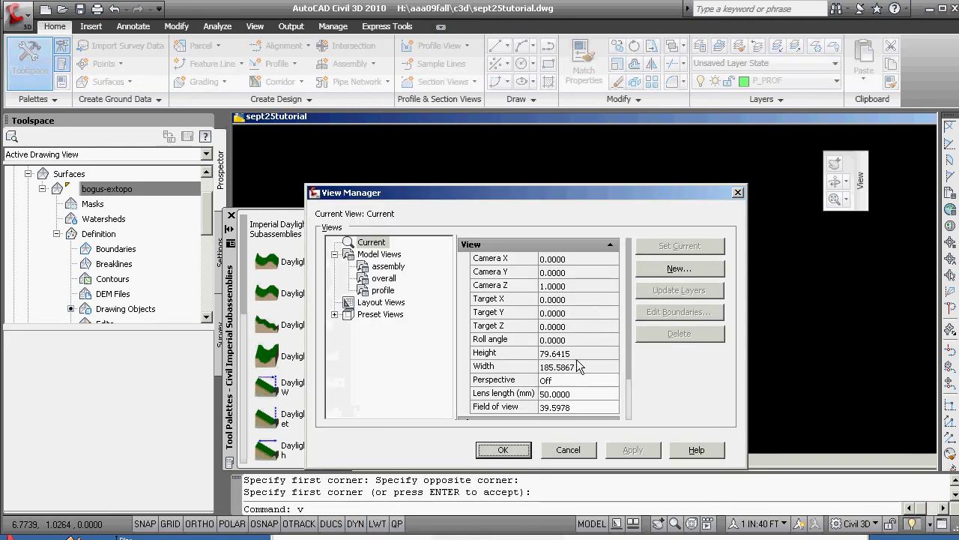
pyautogui.click(563, 451)
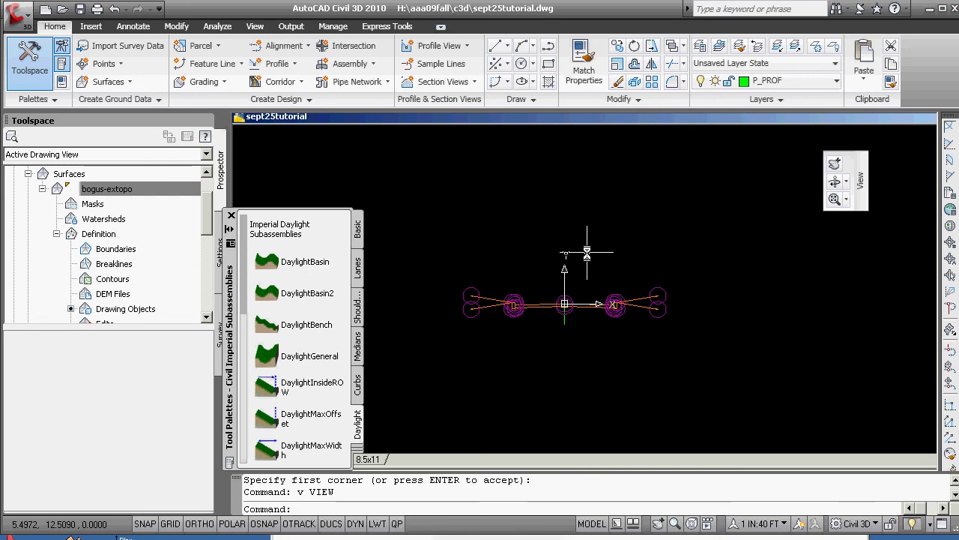
# Start simple corridor 'mycorridor' on baseline alignment sept25_cl, then list the profiles to choose from
pyautogui.click(300, 84)
pyautogui.click(304, 105)
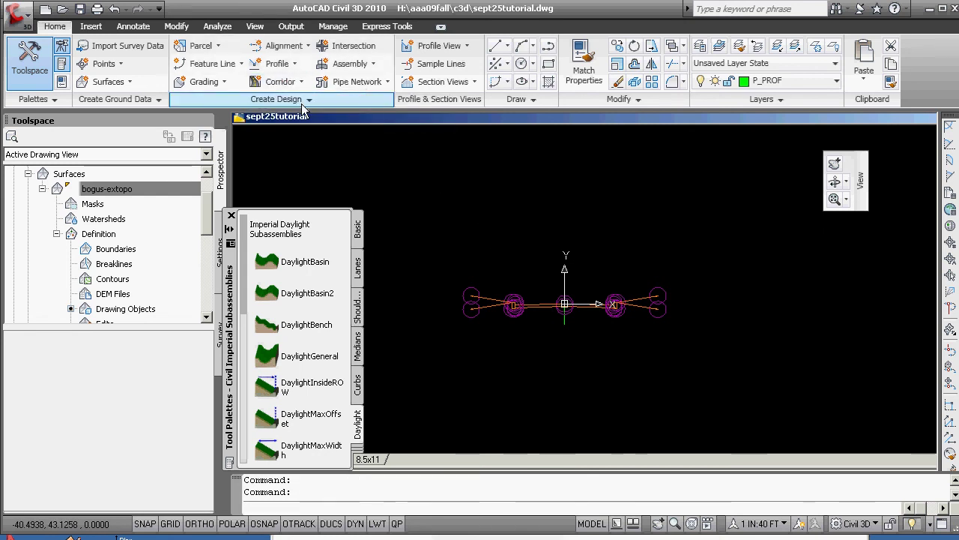
pyautogui.write('my')
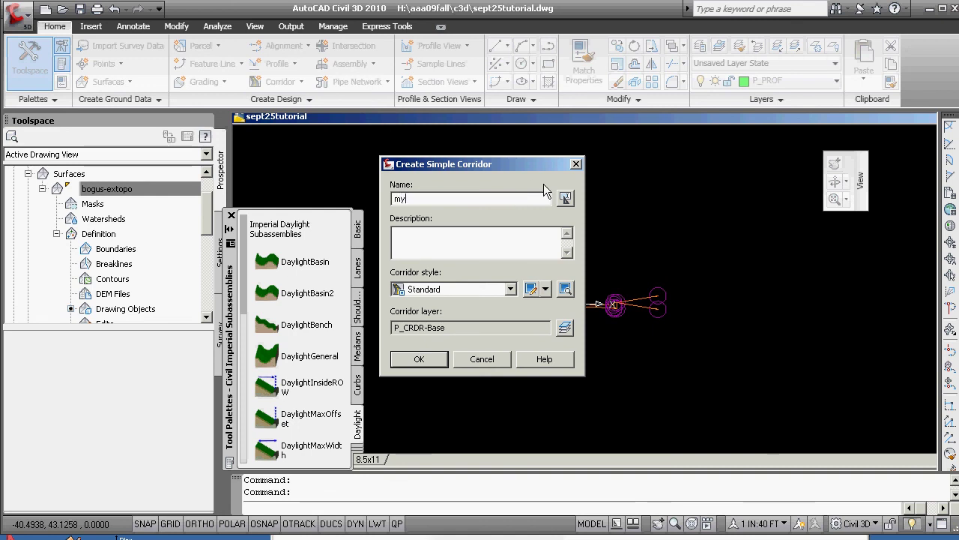
pyautogui.write('corir')
pyautogui.press('BackSpace')
pyautogui.press('BackSpace')
pyautogui.write('ridor')
pyautogui.click(419, 359)
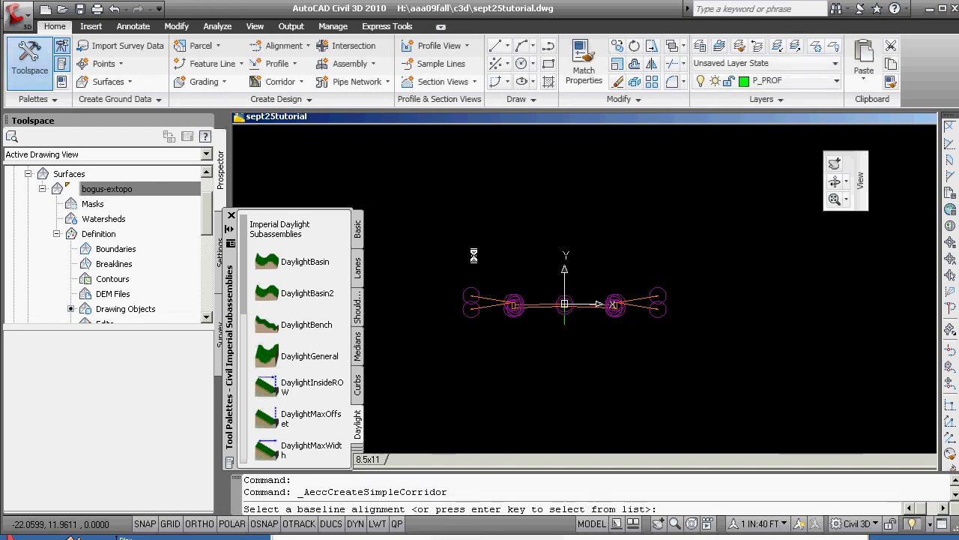
pyautogui.press('Return')
pyautogui.click(526, 419)
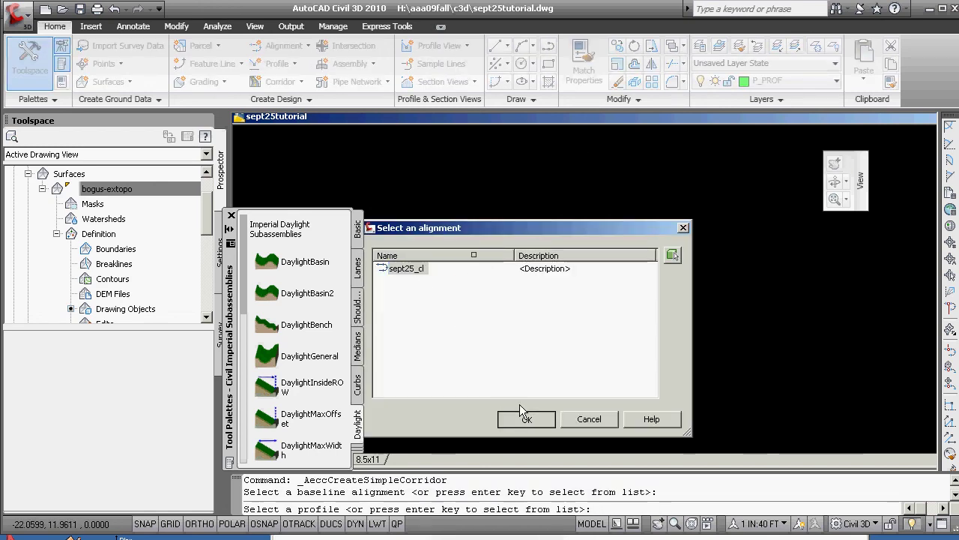
pyautogui.press('Return')
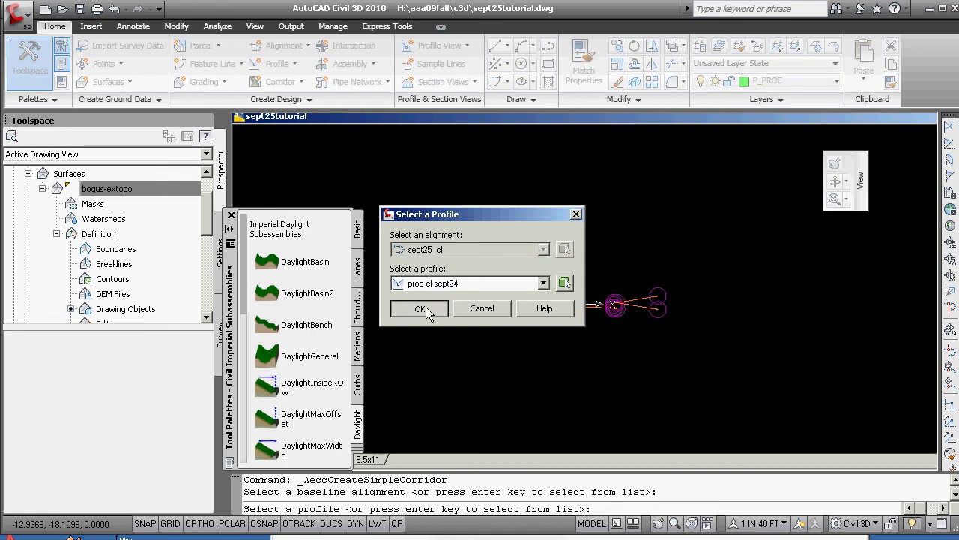